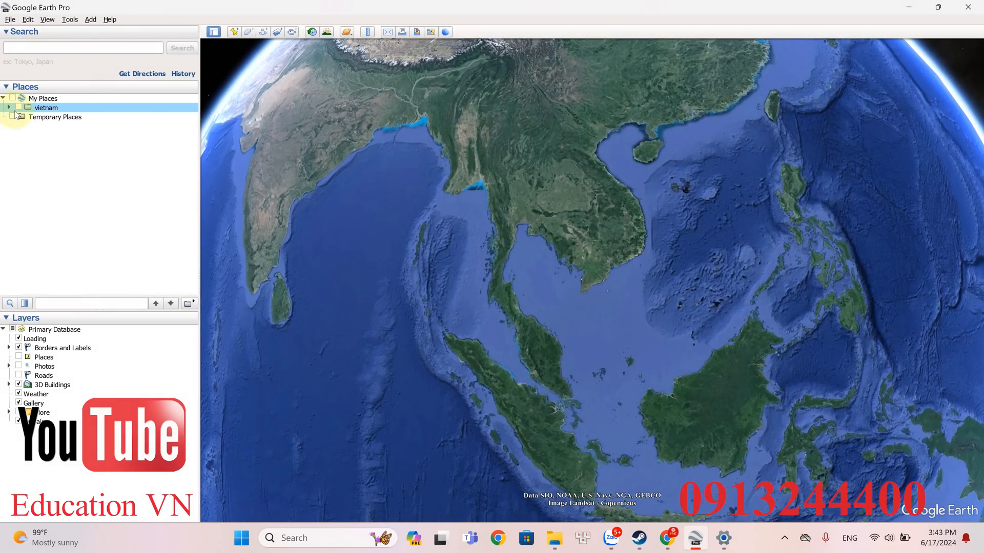
- Show the vietnam folder on the globe and expand it to list its polygons
left_click(19, 108)
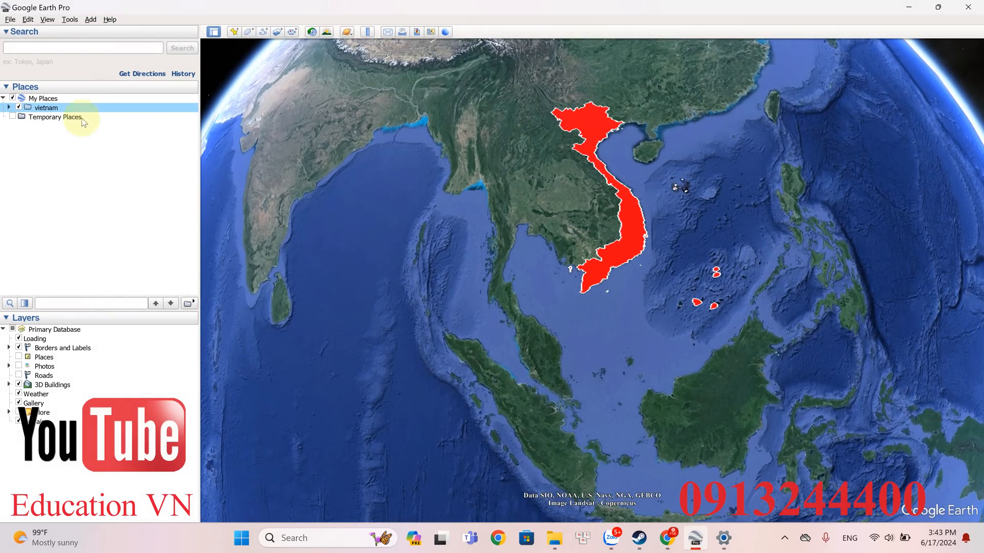
double_click(649, 195)
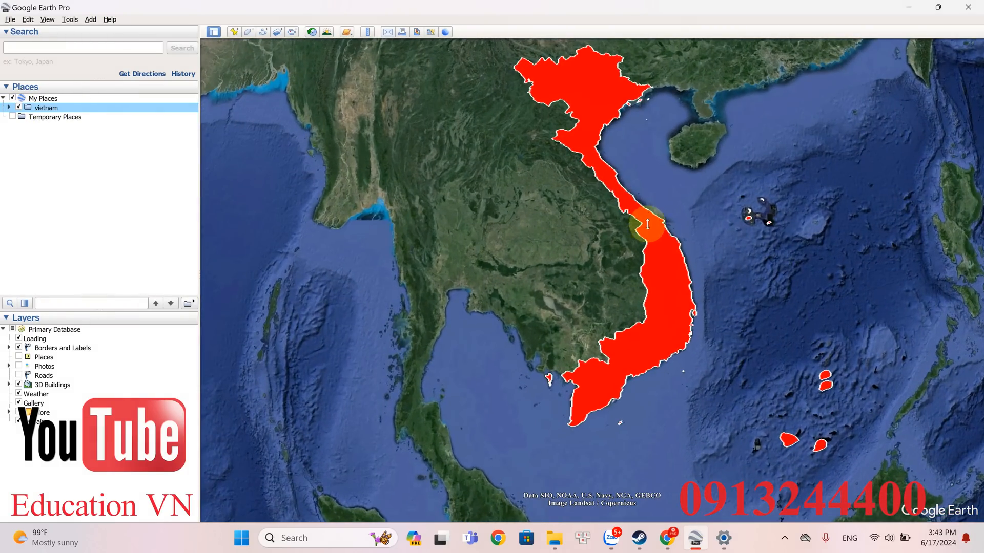
left_click(7, 108)
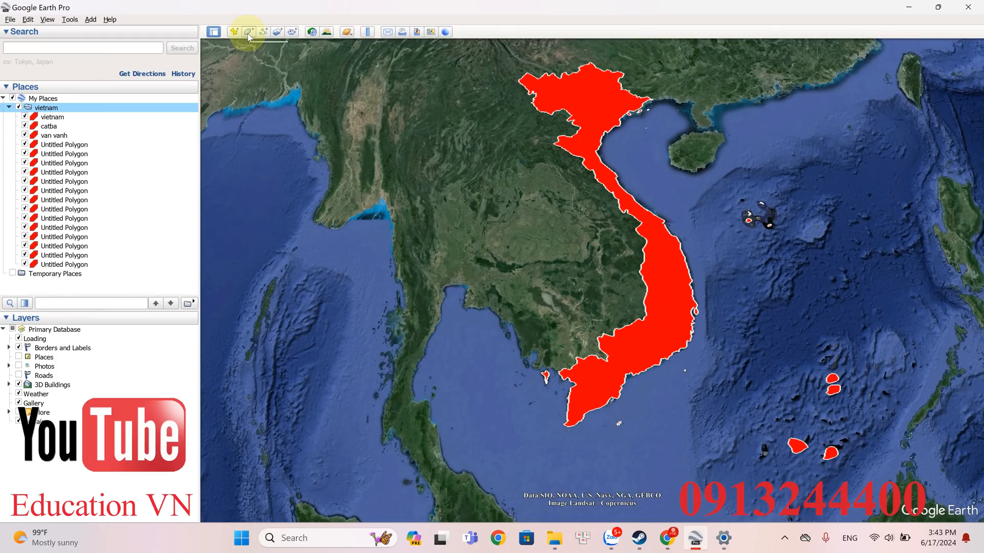
- Examine the red Vietnam polygons, including the mainland outline and the offshore islands, from different positions around the globe
middle_click_drag(635, 173, 618, 209)
middle_click_drag(686, 205, 714, 206)
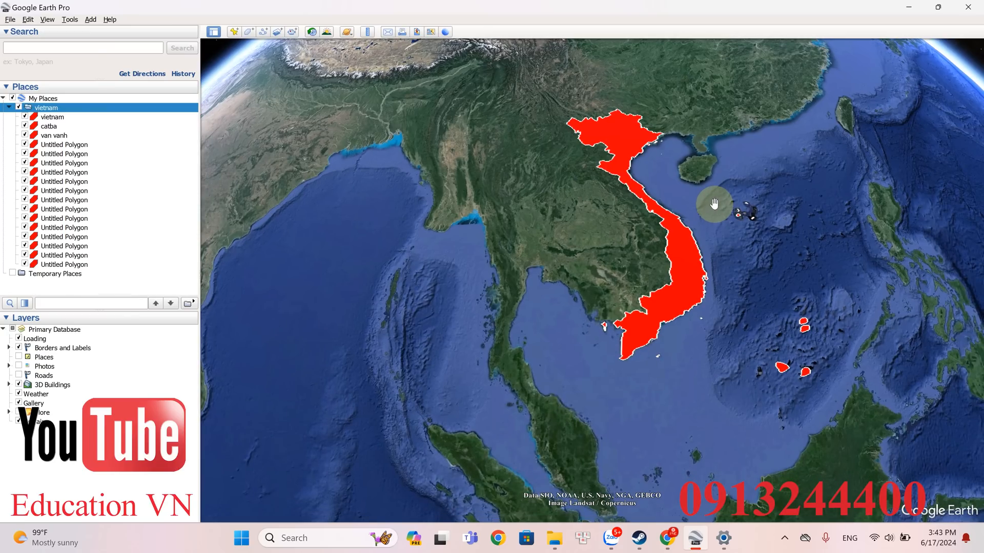
scroll(675, 146, "up", 4)
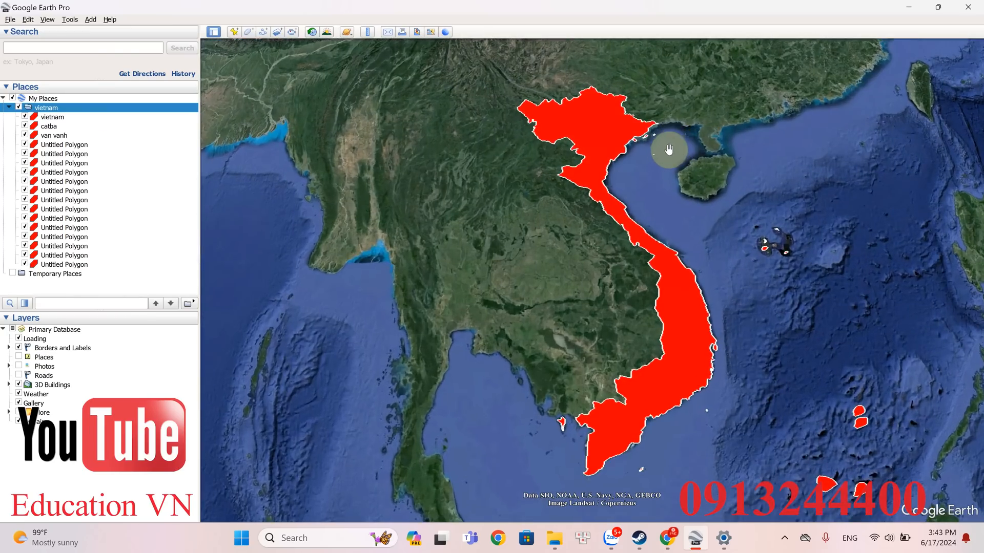
scroll(663, 150, "down", 3)
left_click_drag(721, 233, 676, 242)
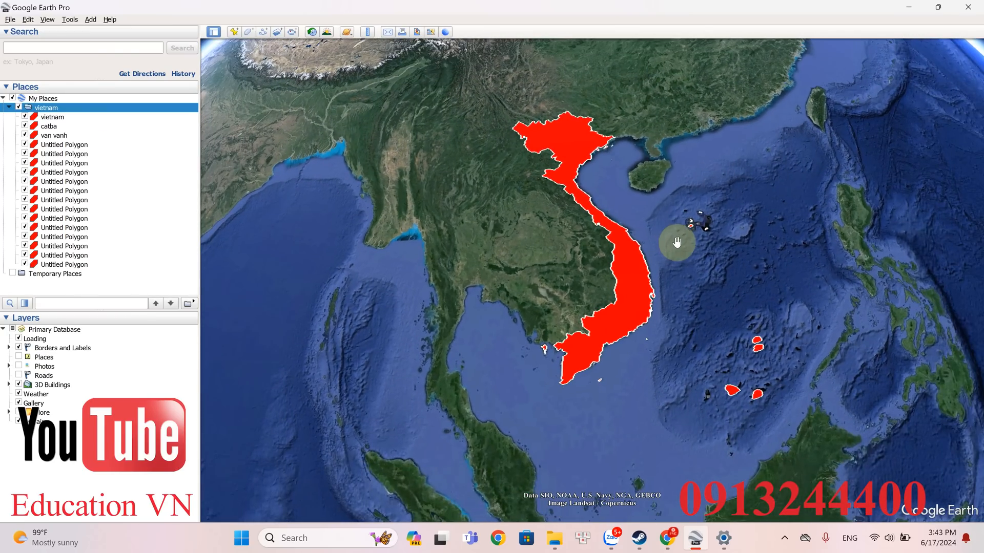
middle_click_drag(688, 262, 662, 251)
left_click_drag(663, 277, 678, 293)
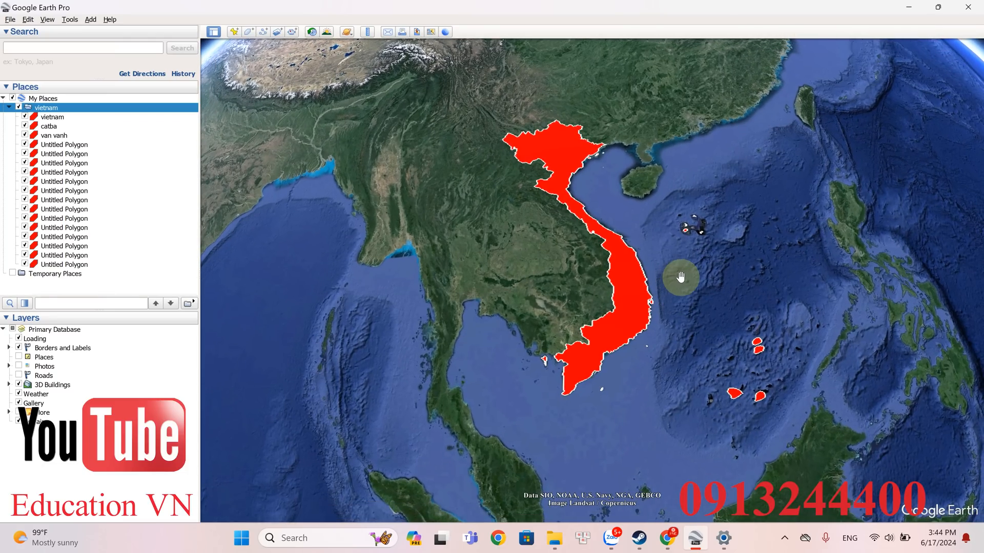
mouse_move(680, 276)
left_mouse_down()
mouse_move(740, 281)
mouse_move(685, 279)
mouse_move(693, 277)
left_mouse_up()
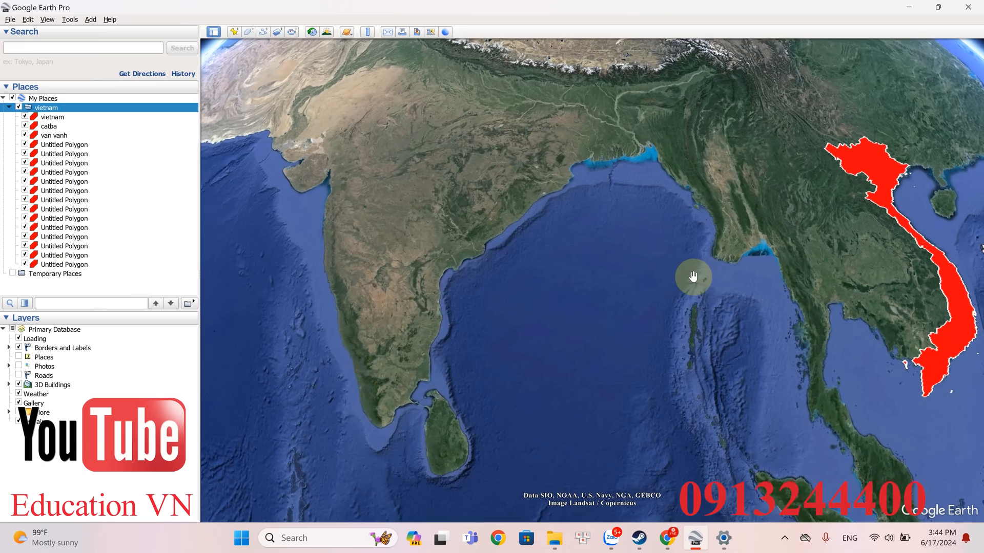
key("Right")
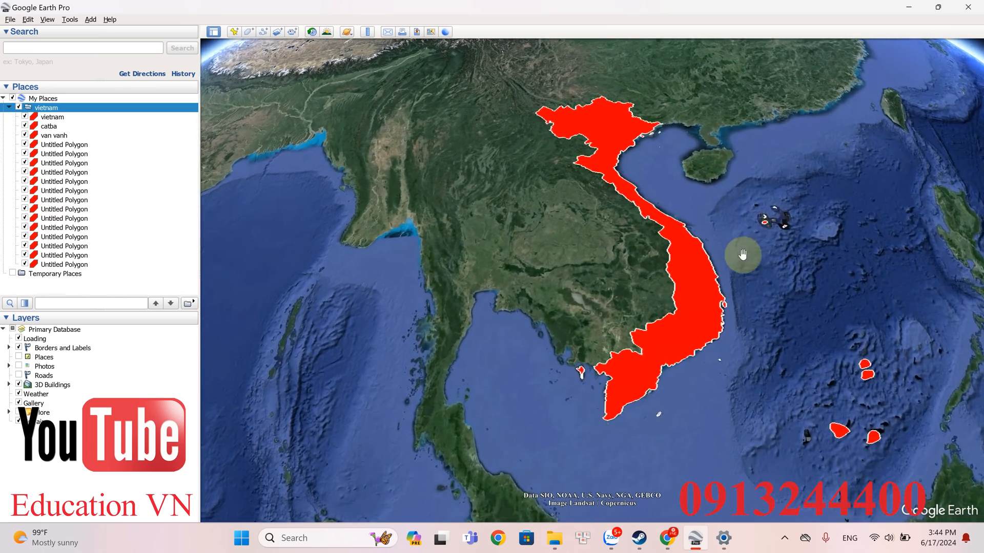
left_click_drag(742, 255, 745, 218)
left_click_drag(740, 254, 736, 244)
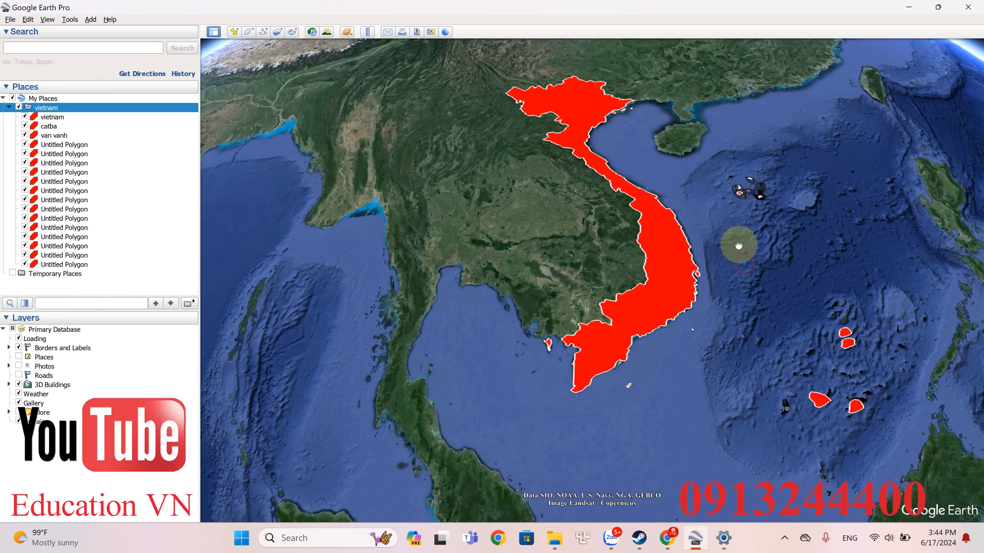
key("Up")
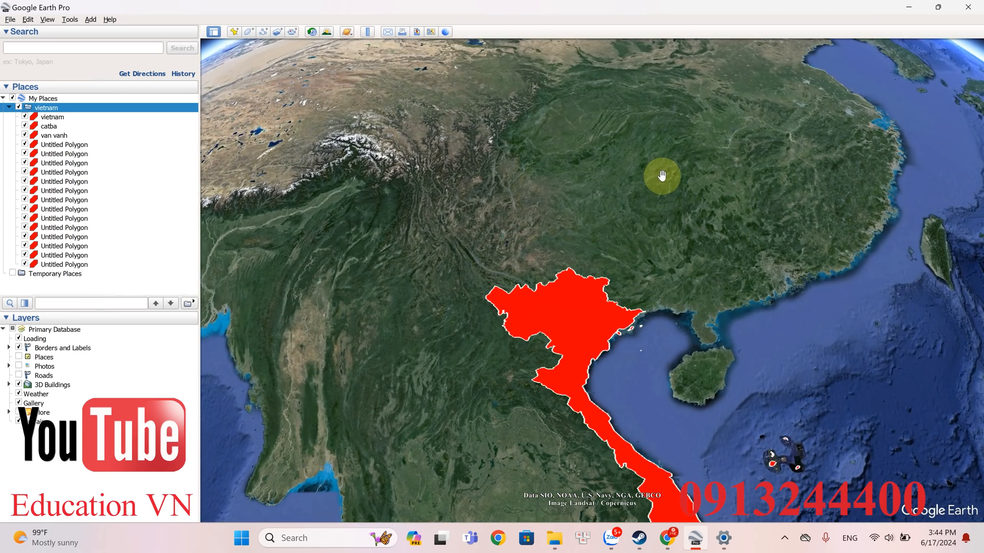
key("Down")
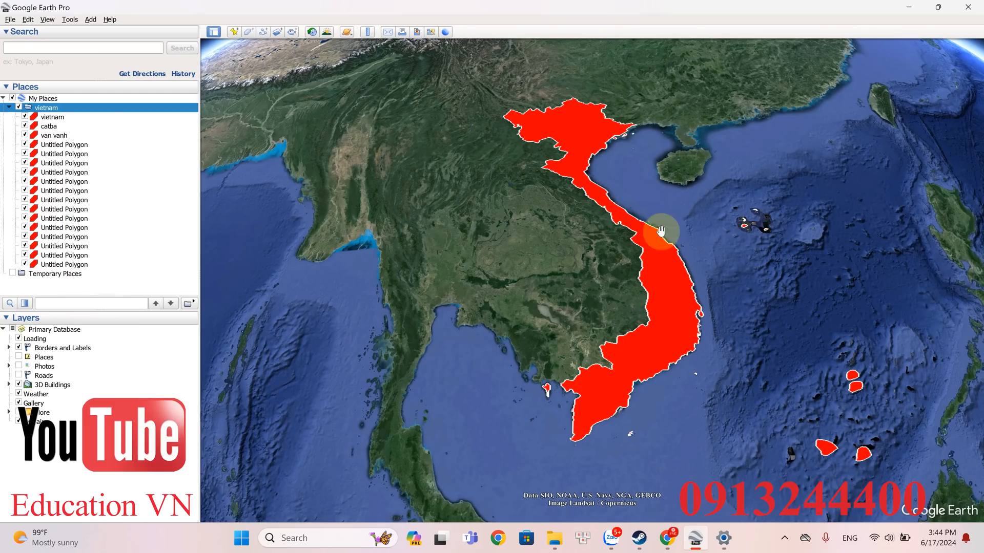
left_click_drag(683, 253, 604, 268)
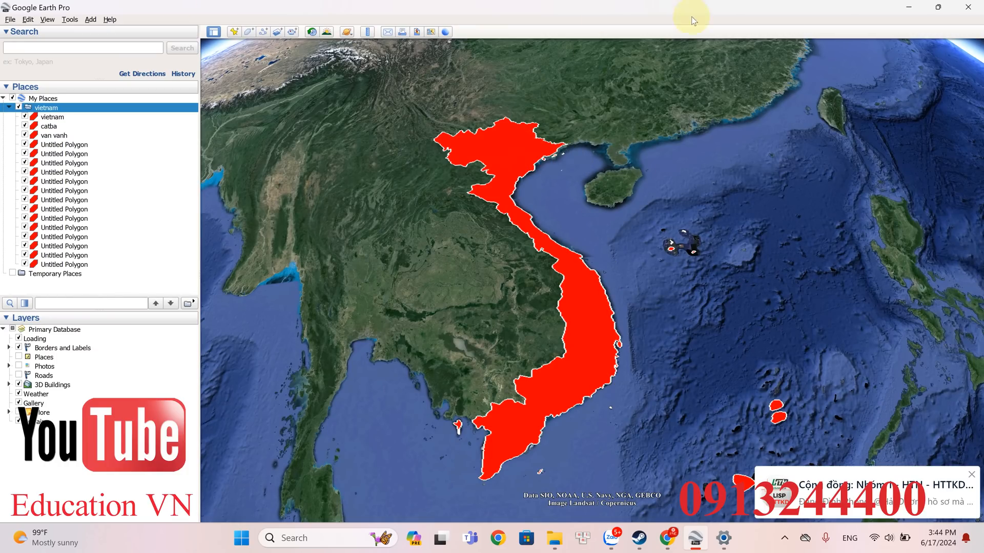
- Start a new image overlay inside the vietnam folder using QUOC KY.png from the Desktop youtube folder
scroll(599, 246, "down", 2)
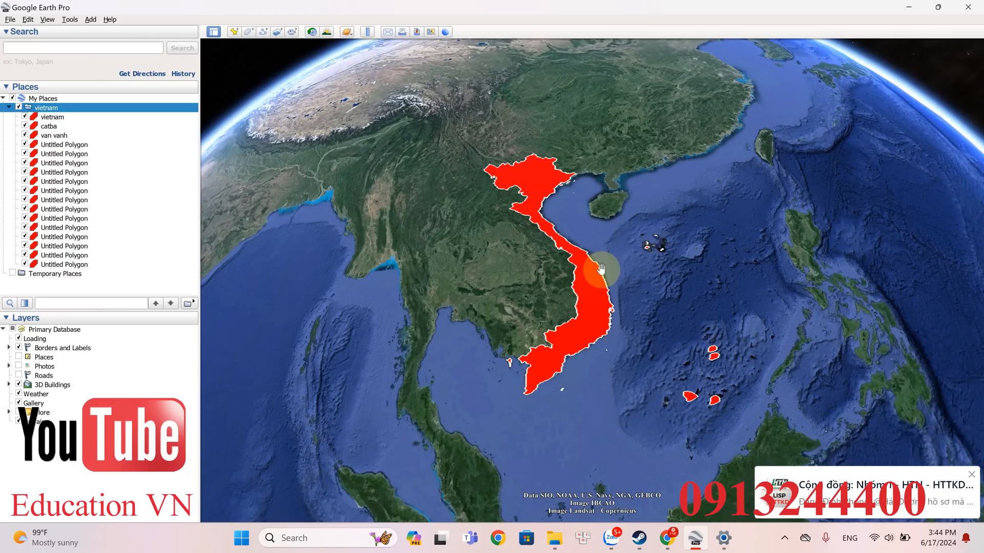
scroll(600, 271, "down", 2)
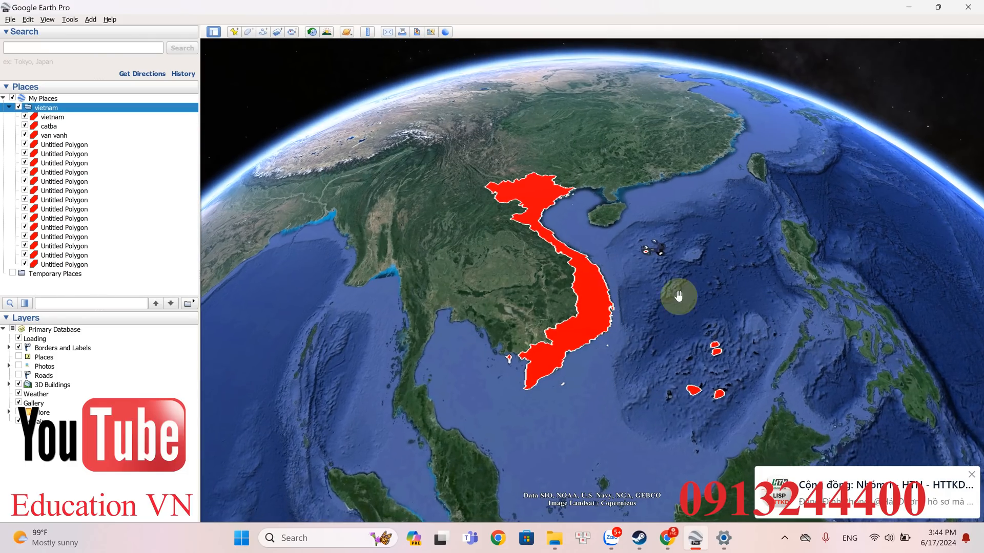
left_click_drag(644, 261, 586, 261)
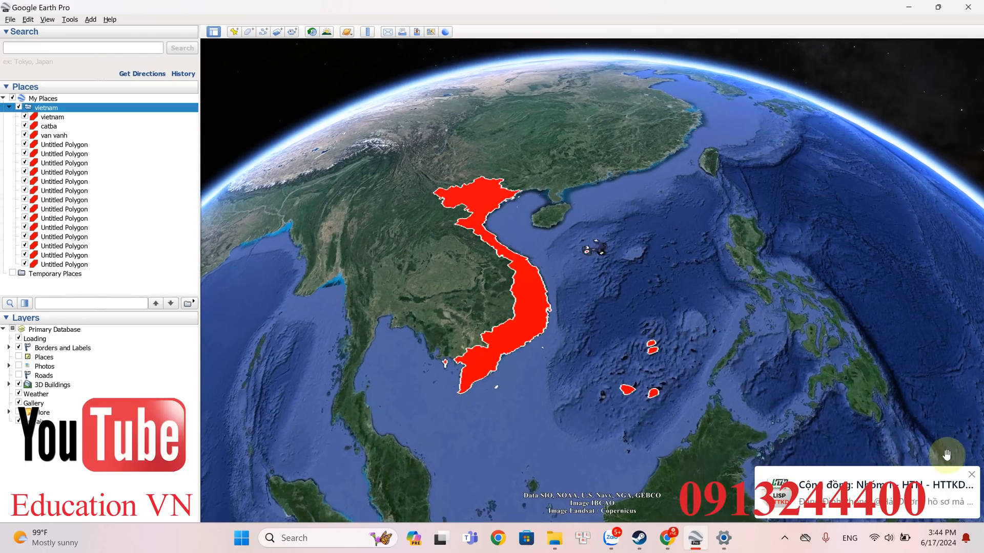
left_click(278, 32)
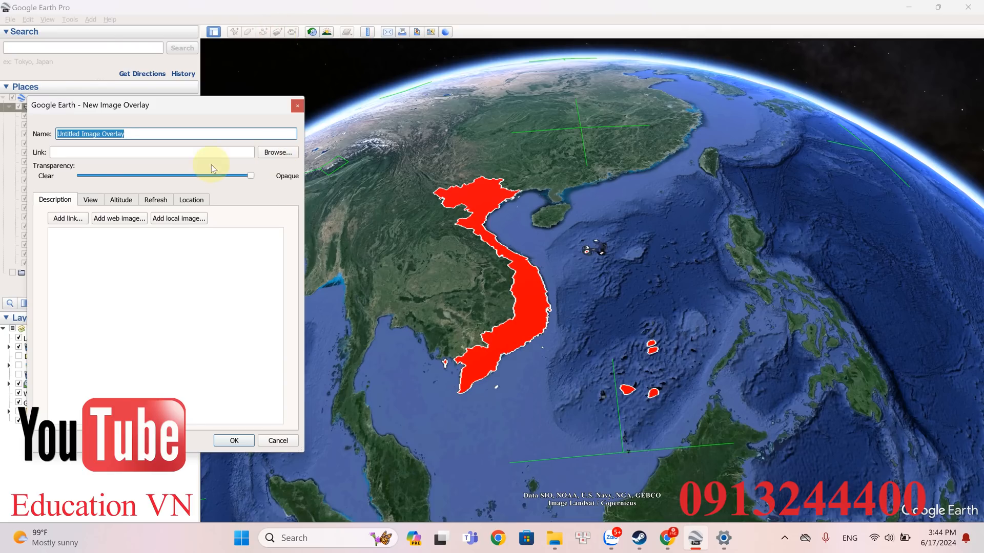
left_click(261, 154)
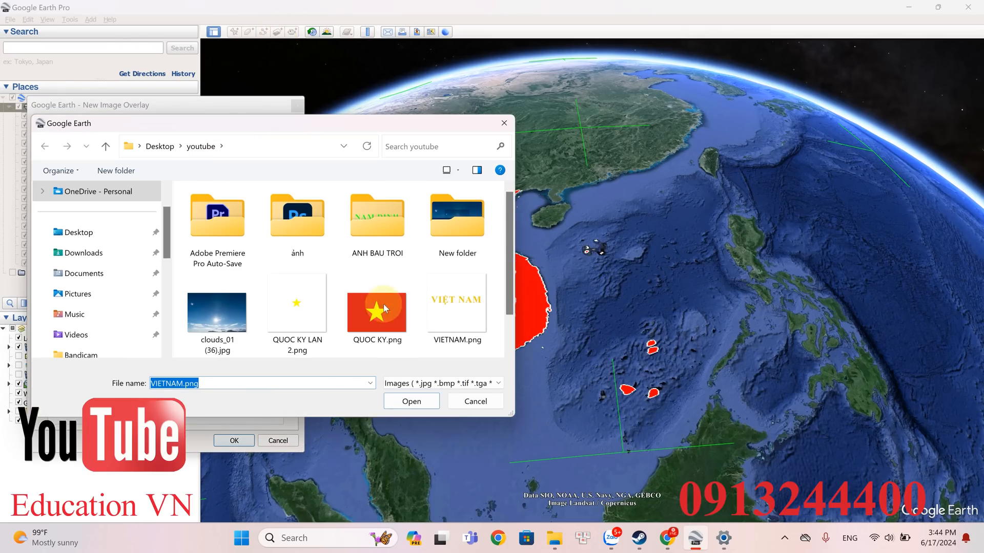
double_click(383, 306)
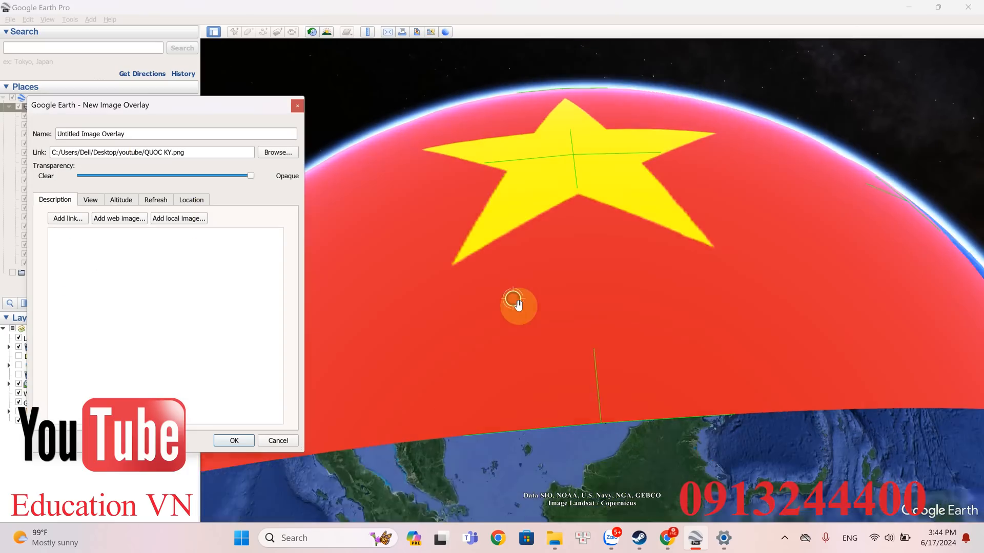
- Shrink the flag overlay until it covers only southern China and mainland Southeast Asia
scroll(518, 306, "down", 5)
left_click_drag(536, 328, 538, 343)
mouse_move(543, 370)
middle_mouse_down()
mouse_move(543, 406)
mouse_move(533, 281)
mouse_move(540, 306)
middle_mouse_up()
left_click_drag(379, 368, 603, 206)
mouse_move(651, 176)
left_mouse_down()
mouse_move(592, 206)
mouse_move(435, 360)
mouse_move(448, 355)
left_mouse_up()
scroll(477, 337, "up", 2)
middle_click_drag(554, 352, 611, 311)
middle_click_drag(526, 386, 465, 413)
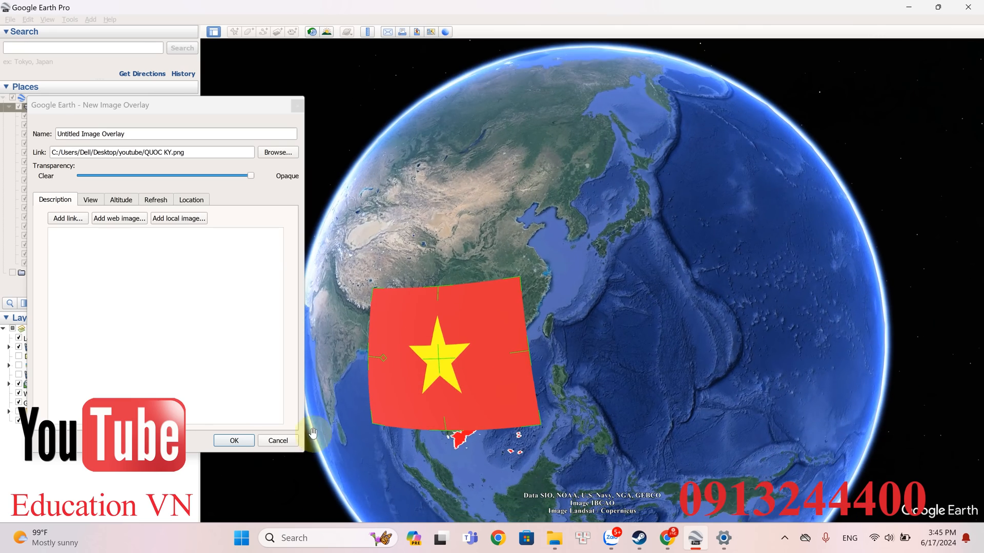
- Reduce the flag overlay further to roughly the extent of northern Vietnam and place it over that area
middle_click_drag(564, 335, 605, 279)
right_click_drag(605, 280, 609, 277)
mouse_move(448, 353)
left_mouse_down()
mouse_move(461, 294)
mouse_move(497, 247)
left_mouse_up()
right_click_drag(496, 247, 495, 344)
left_click_drag(370, 471, 583, 231)
left_click_drag(622, 195, 529, 309)
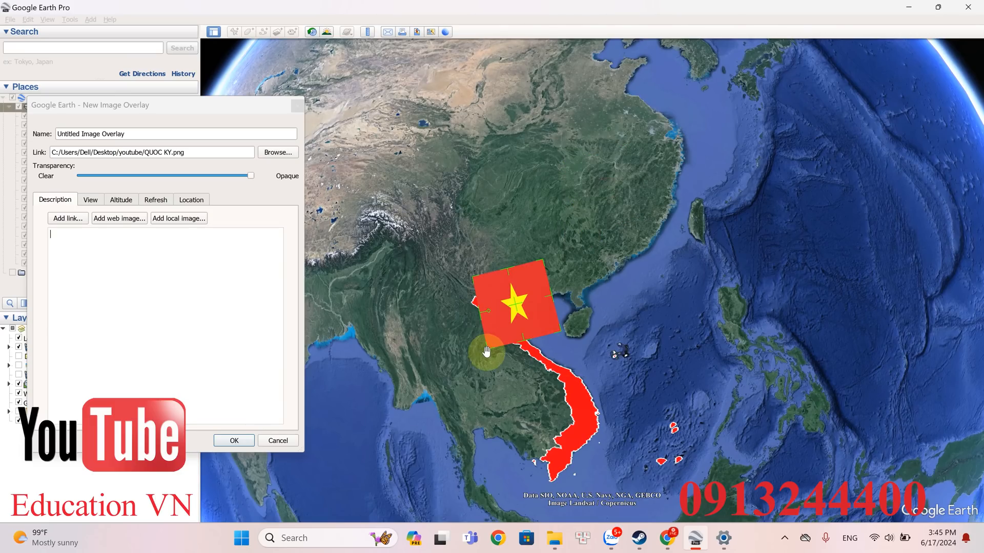
- Fit the flag overlay inside the northern part of the Vietnam polygon with the star near its centre, and save the overlay
left_click_drag(492, 353, 519, 309)
double_click(519, 310)
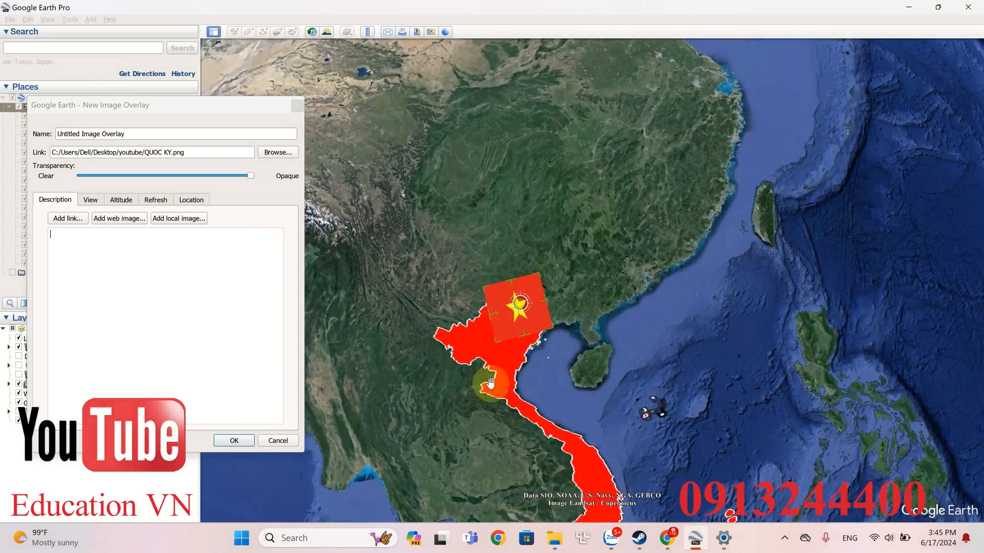
left_click_drag(514, 334, 470, 381)
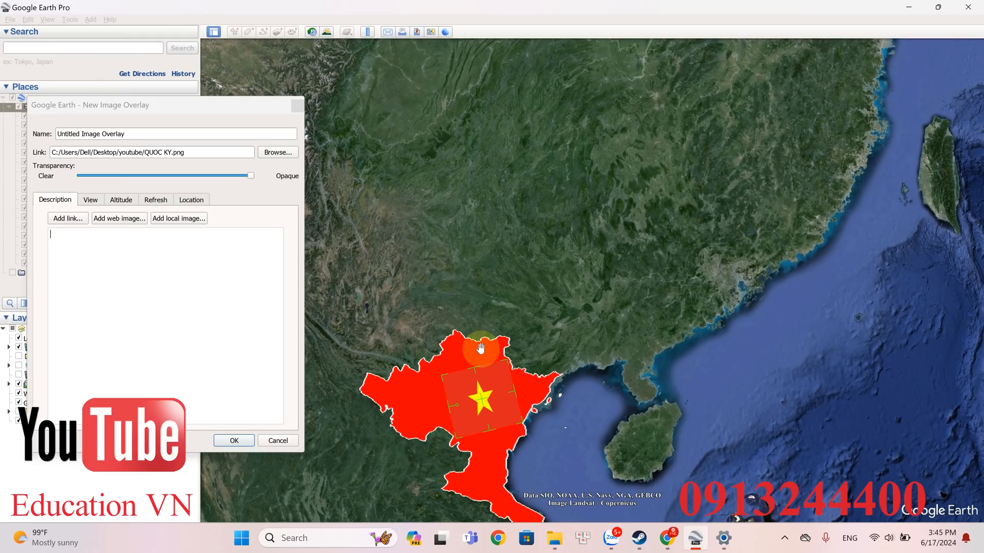
scroll(487, 334, "down", 4)
scroll(532, 323, "up", 2)
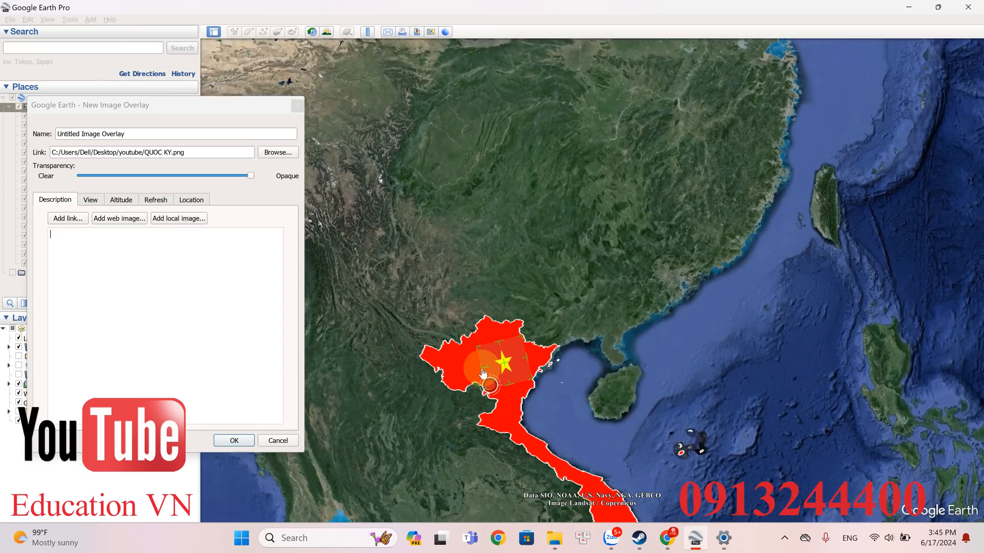
scroll(466, 417, "up", 1)
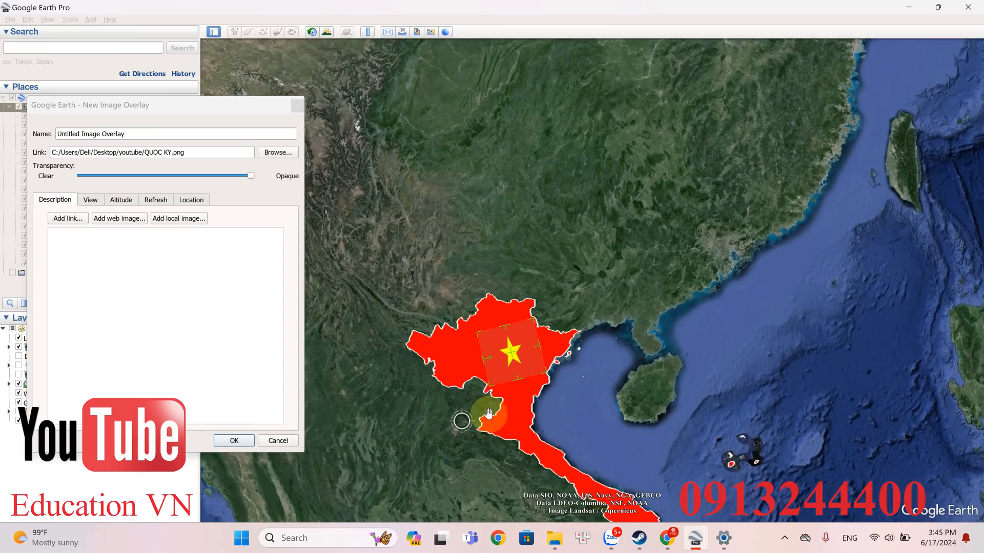
scroll(551, 346, "up", 2)
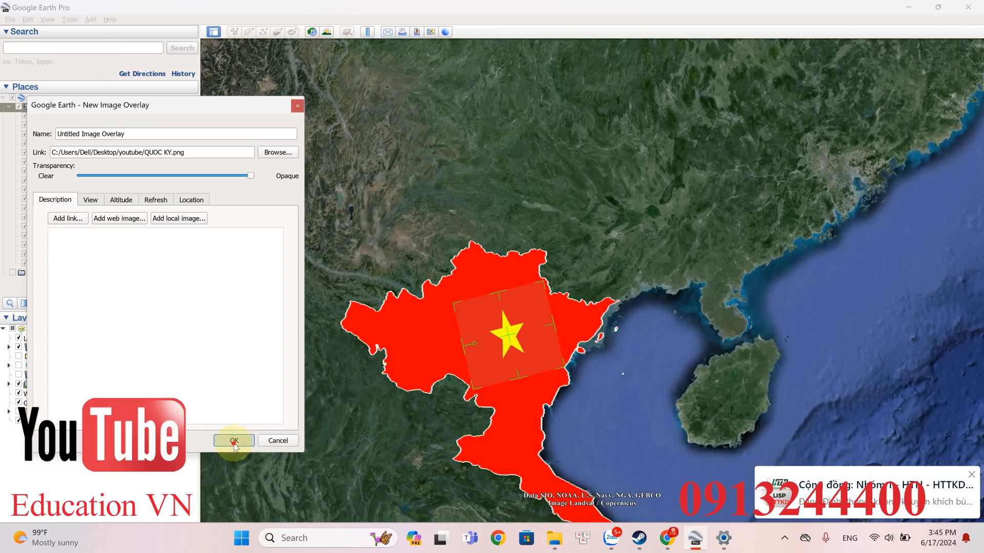
left_click(234, 440)
- Examine how the flag overlay blends with the red polygon over northern Vietnam from near and far
scroll(584, 315, "down", 5)
scroll(587, 313, "down", 5)
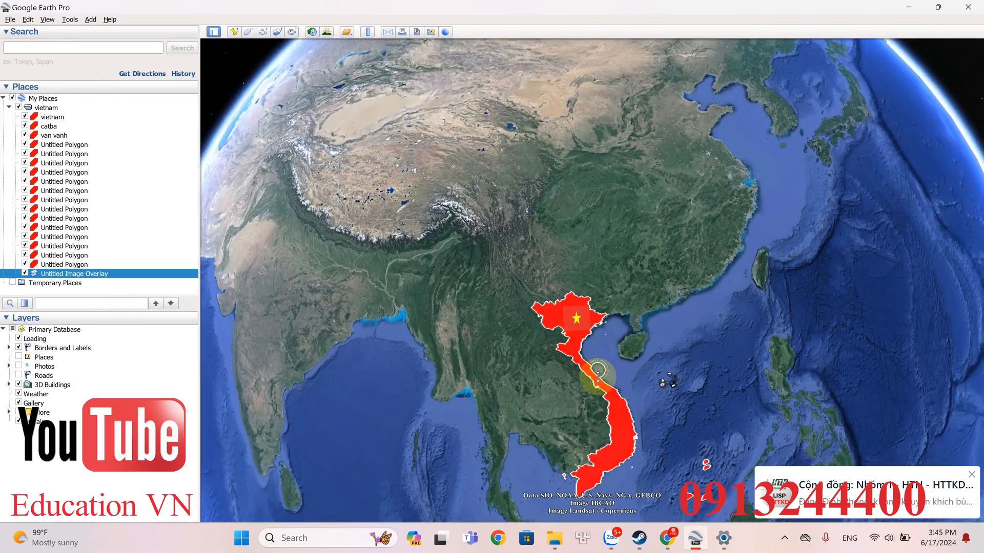
middle_click_drag(598, 377, 591, 483)
left_click(972, 477)
scroll(713, 406, "up", 5)
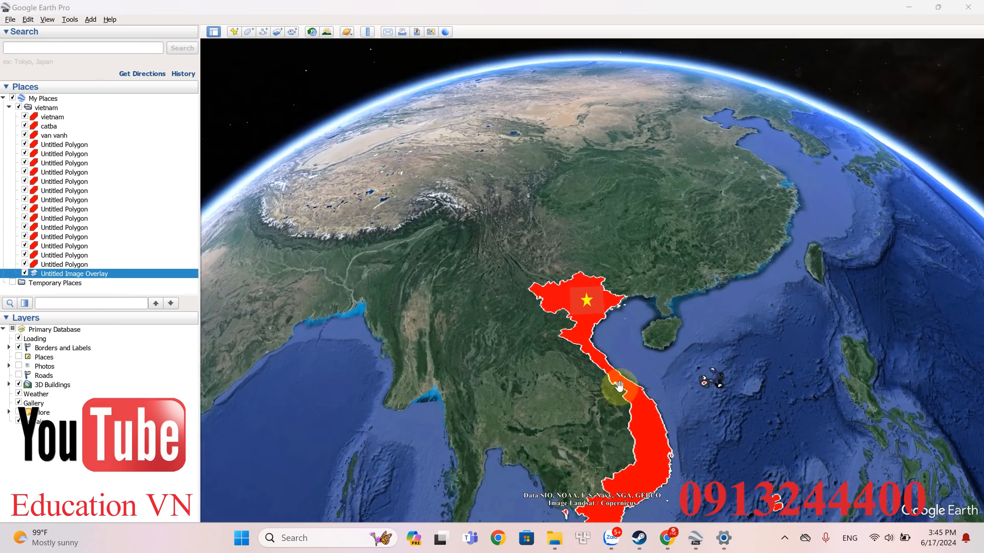
scroll(607, 301, "up", 4)
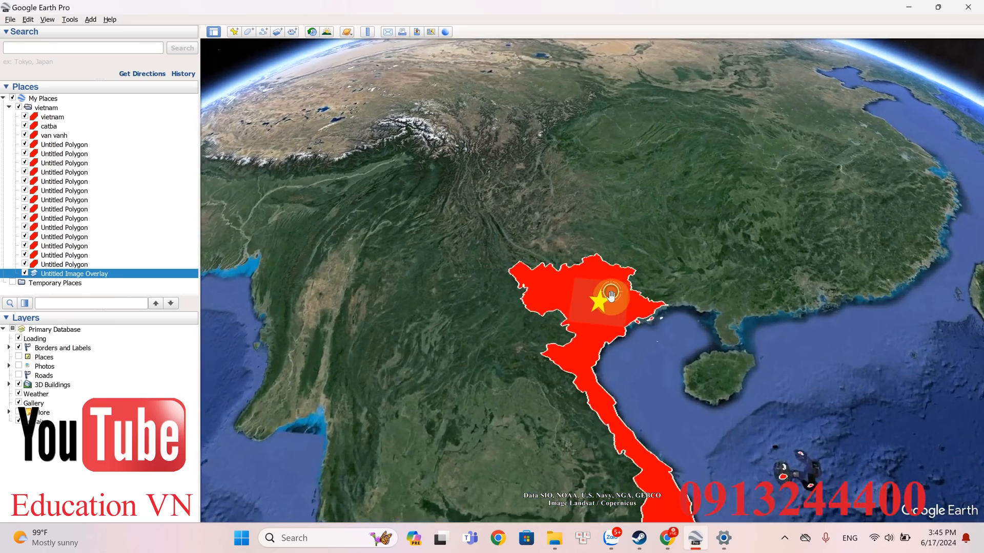
scroll(609, 296, "down", 5)
middle_click_drag(650, 391, 660, 379)
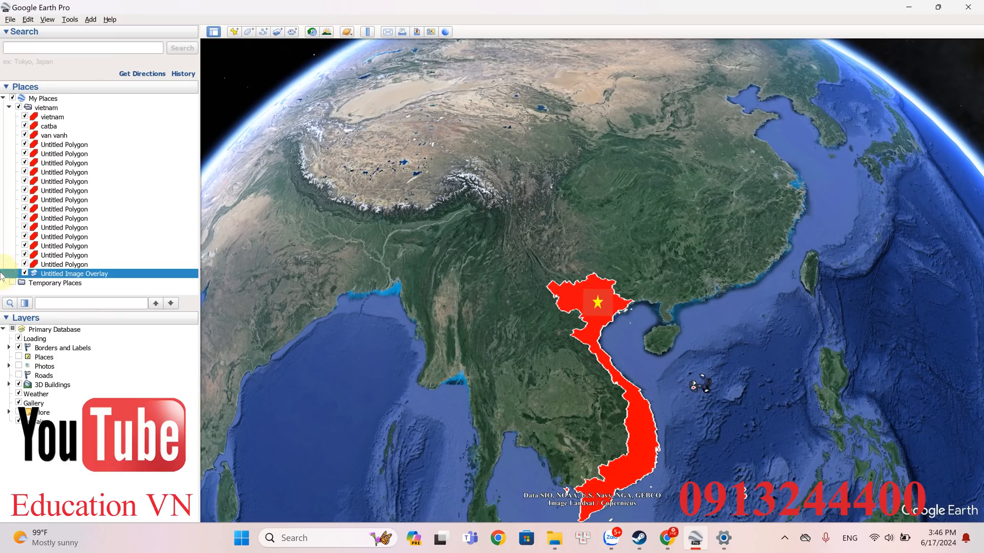
- Rename the flag image overlay as "co 1"
right_click(76, 274)
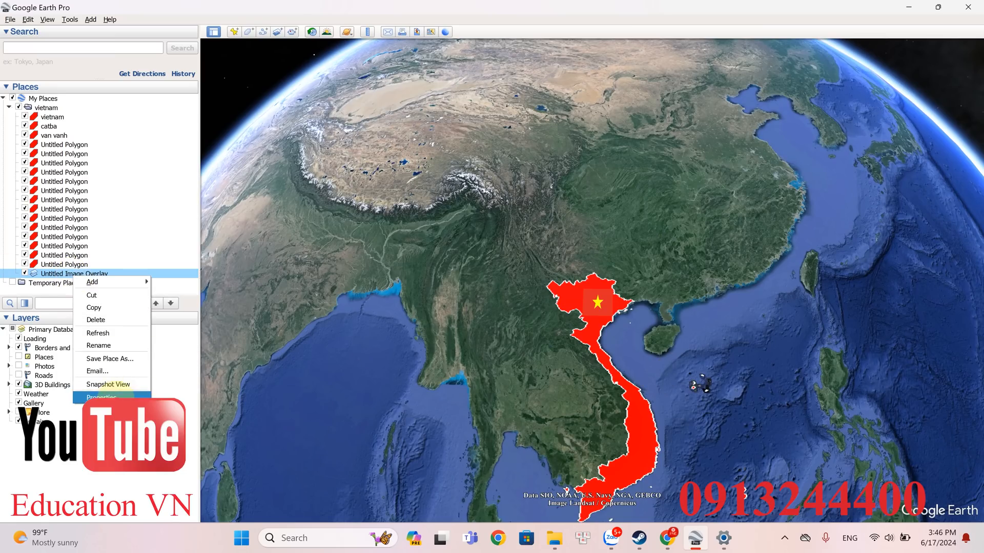
left_click(116, 396)
type("co")
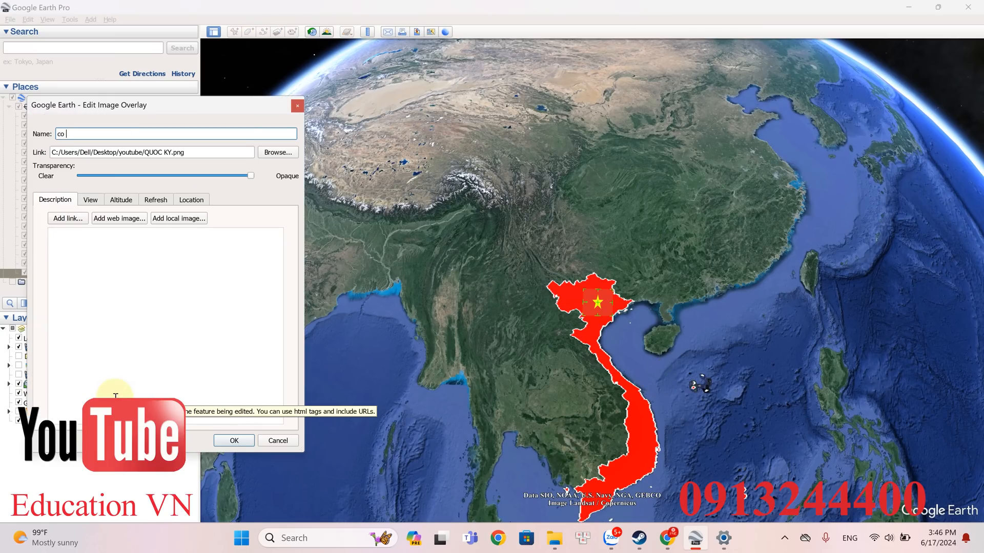
type(" 1")
left_click(234, 441)
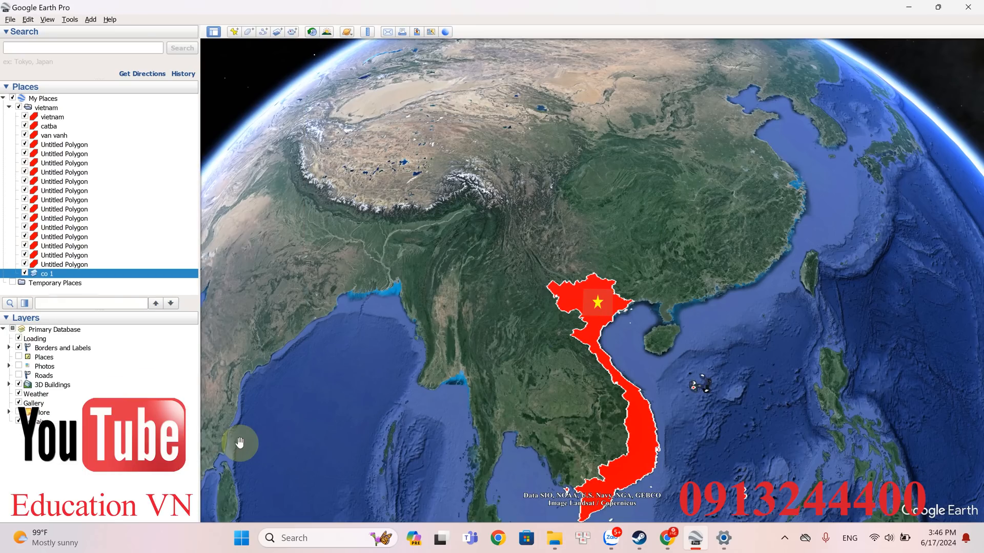
- Hide the co 1 overlay so that only the red polygons are displayed over northern Vietnam
left_click(21, 273)
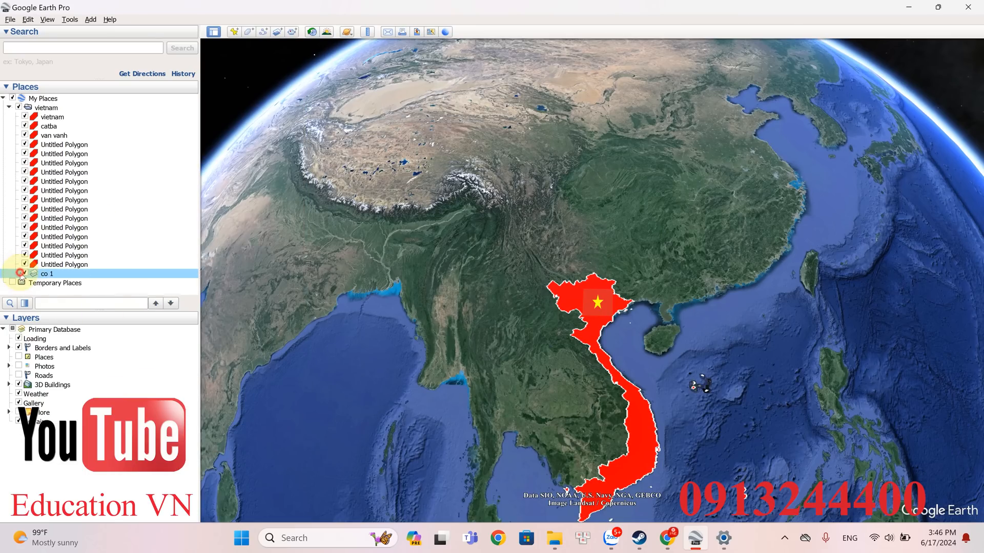
left_click(24, 274)
scroll(622, 318, "up", 3)
left_click(618, 299)
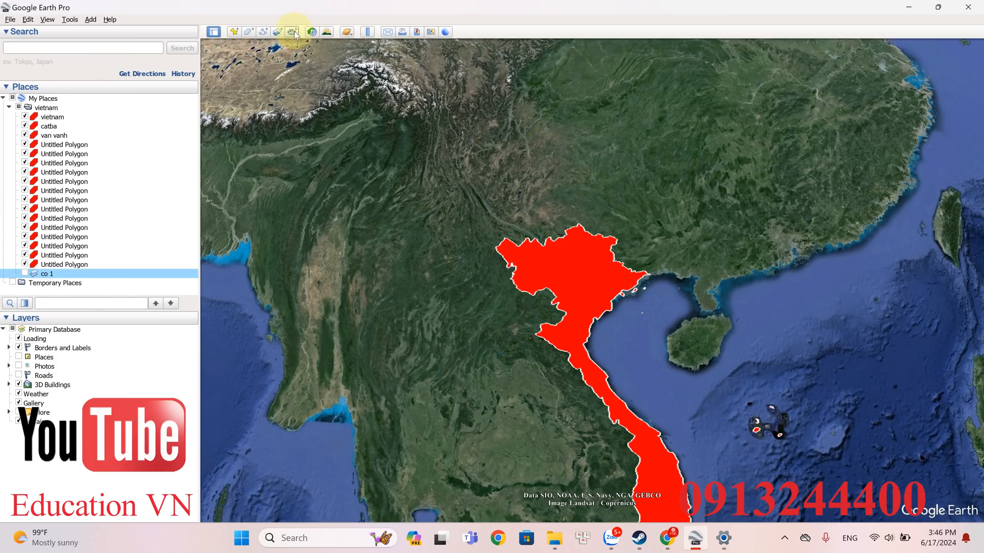
- Add a new image overlay using the file QUOC KY LAN 2.png
left_click(277, 32)
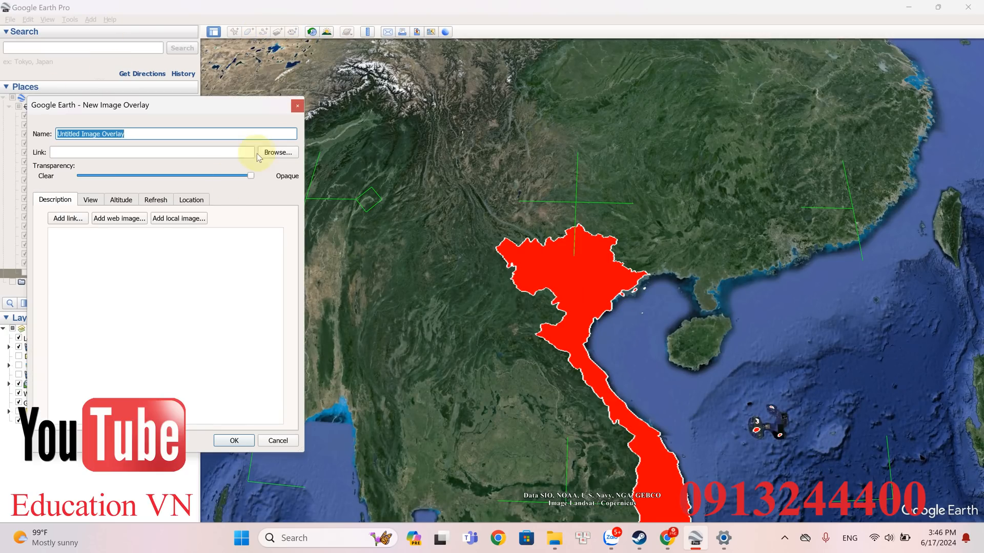
left_click(282, 153)
left_click(305, 249)
double_click(304, 249)
- Shrink the star overlay, centre it inside the northern part of the red Vietnam polygon, and save it
scroll(535, 245, "down", 5)
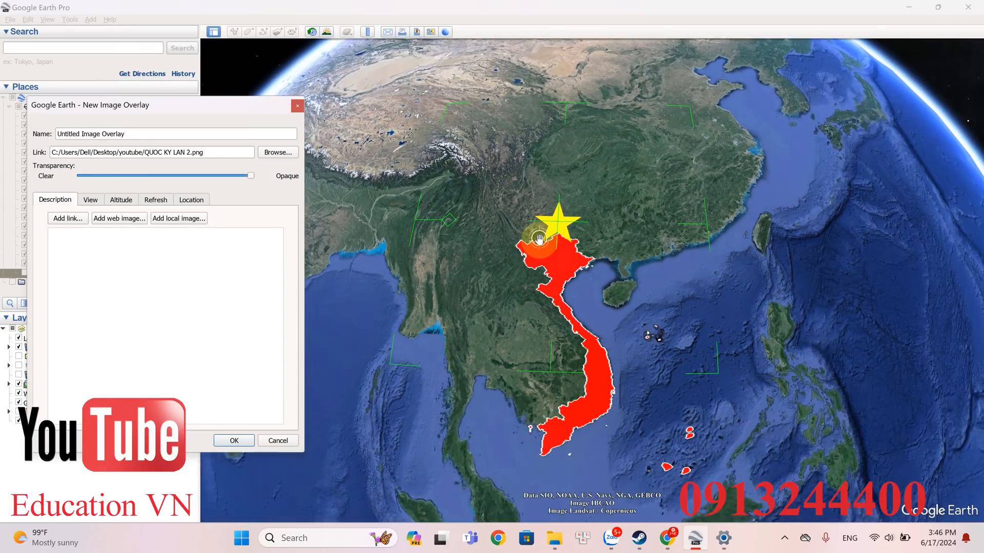
left_click_drag(399, 361, 535, 223)
left_click_drag(618, 169, 562, 263)
scroll(560, 263, "up", 3)
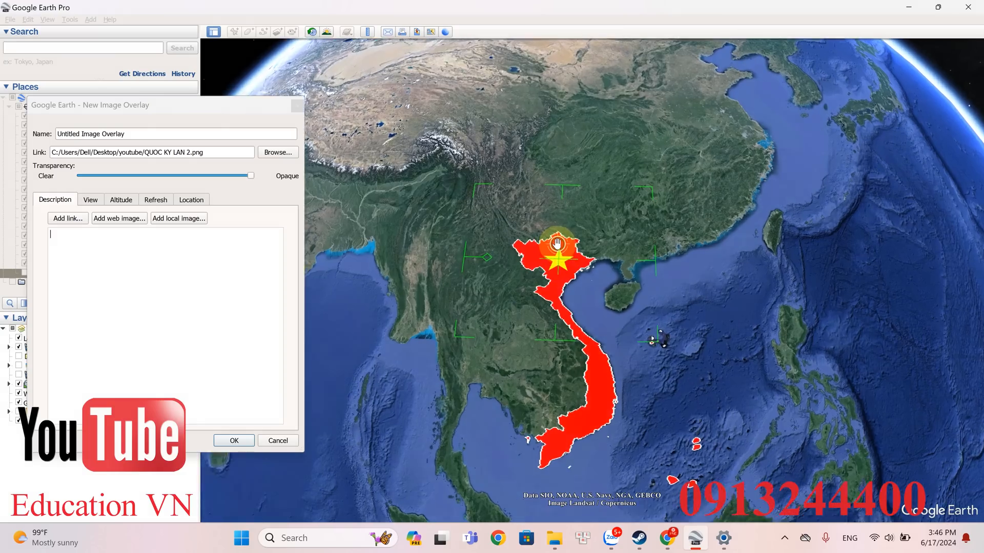
mouse_move(384, 406)
left_mouse_down()
mouse_move(401, 378)
mouse_move(387, 408)
left_mouse_up()
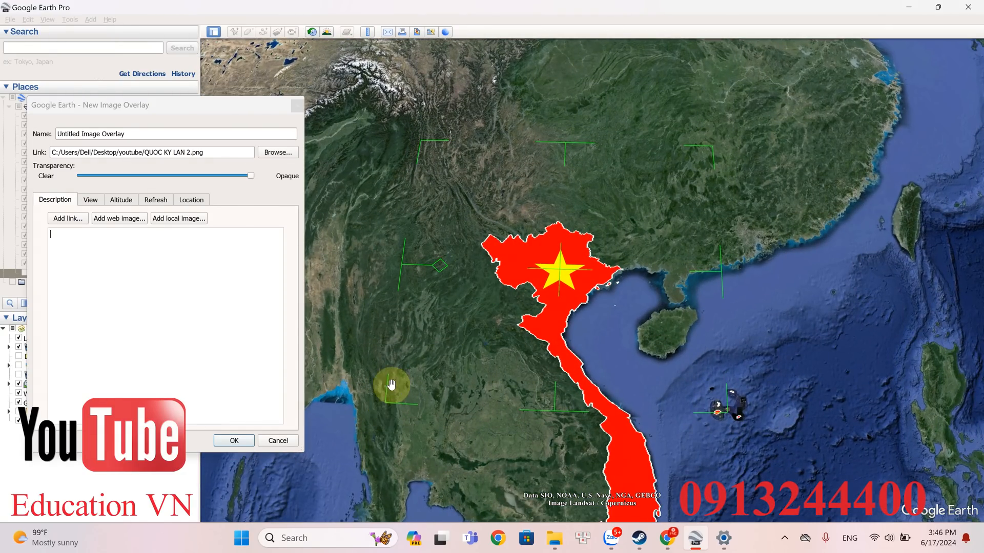
left_click(234, 441)
- Examine the star on the Vietnam polygon from far away and from different tilt angles
scroll(651, 158, "down", 2)
scroll(651, 161, "down", 3)
middle_click_drag(651, 281, 688, 343)
middle_click_drag(742, 278, 639, 182)
middle_click_drag(682, 240, 653, 118)
middle_click_drag(639, 231, 638, 143)
middle_click_drag(654, 276, 650, 192)
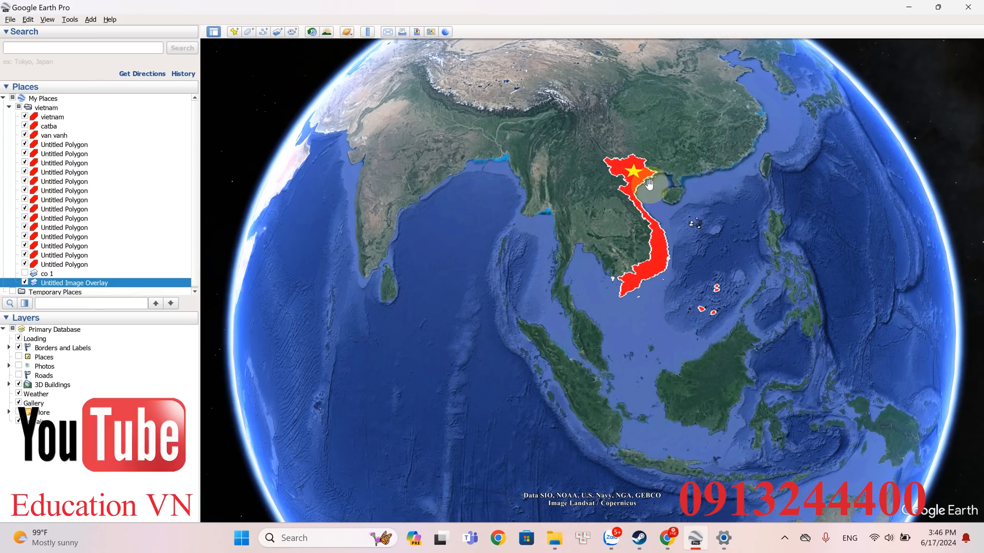
scroll(642, 170, "up", 4)
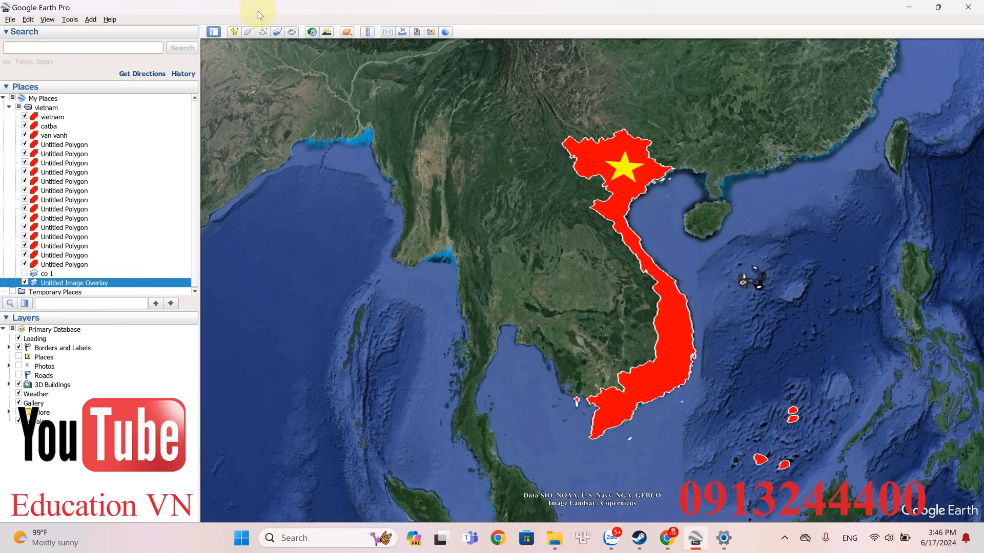
- Add another image overlay using the file VIETNAM.png
left_click(279, 32)
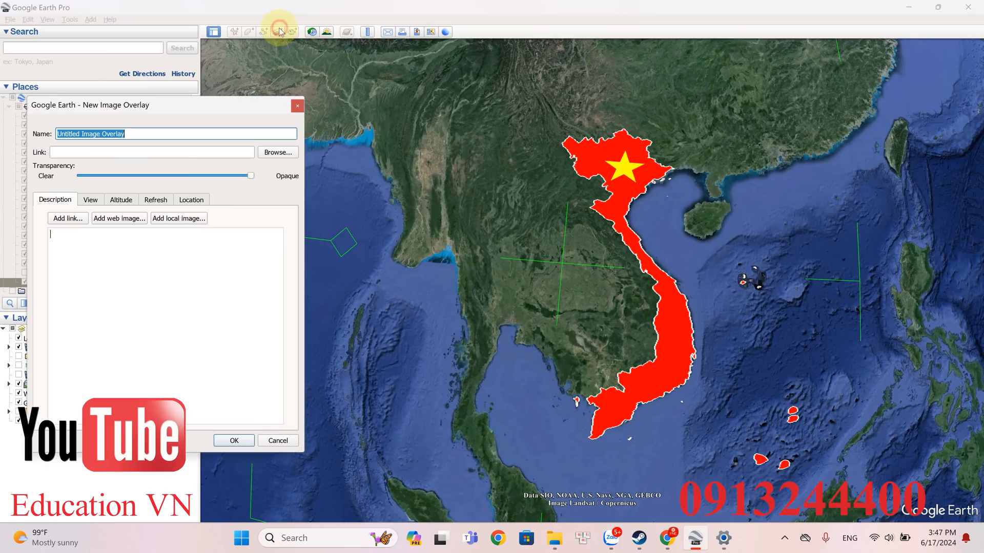
left_click(285, 152)
left_click(456, 281)
double_click(446, 295)
- Shrink the VIỆT NAM text overlay, rotate it to run vertically, and move it over the Vietnam polygon
scroll(528, 287, "down", 5)
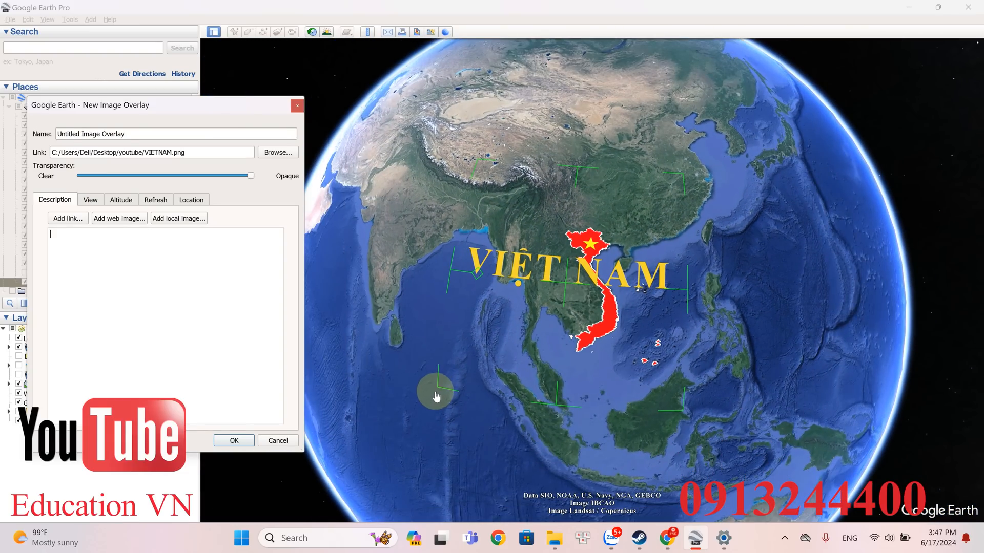
left_click_drag(436, 397, 534, 347)
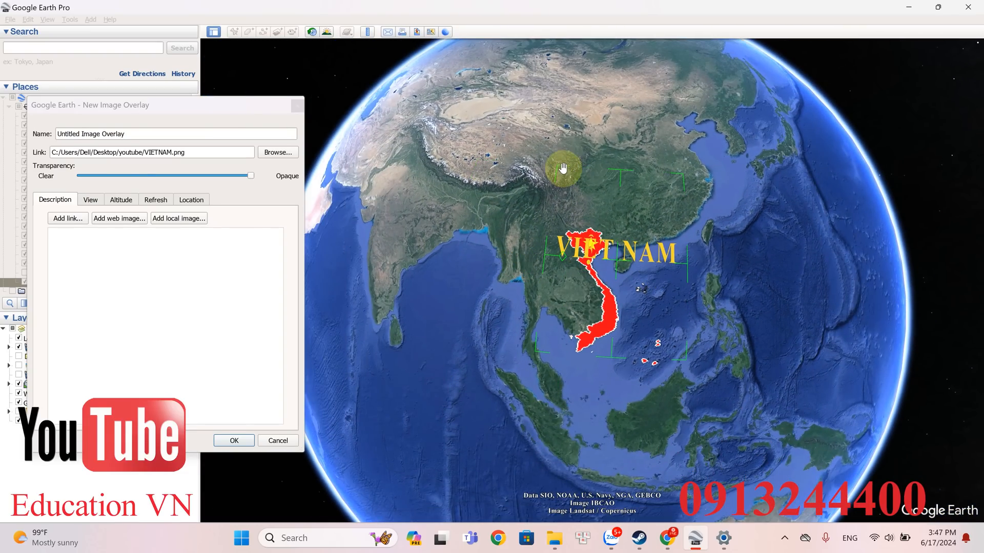
scroll(567, 267, "up", 2)
left_click_drag(548, 273, 620, 323)
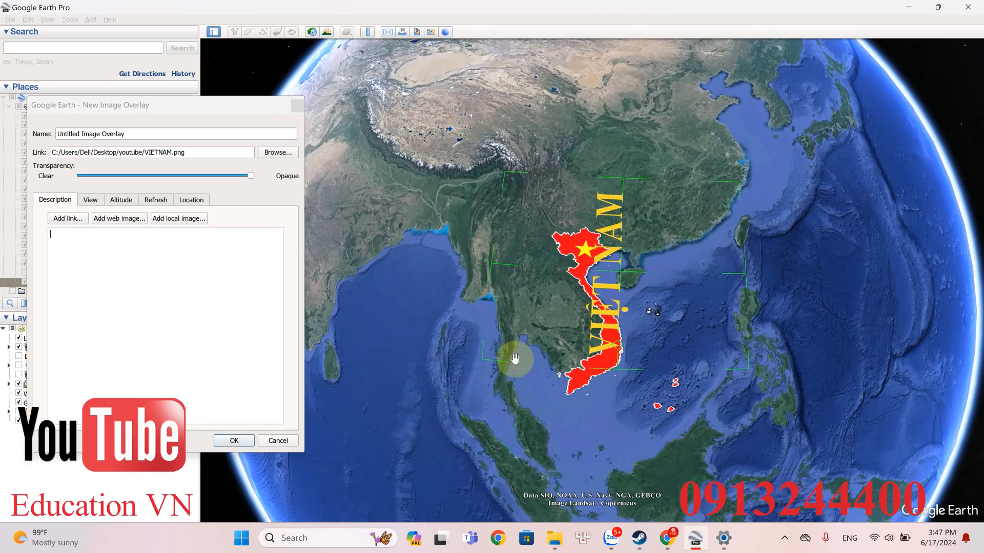
left_click_drag(479, 362, 672, 327)
left_click_drag(586, 365, 614, 338)
scroll(613, 336, "up", 5)
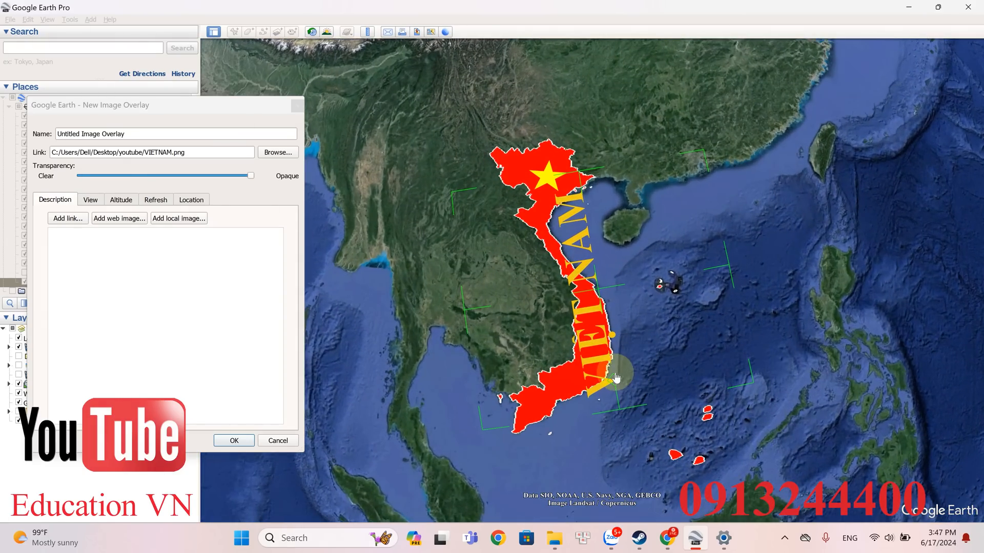
- Straighten the vertical VIỆT NAM text, reduce it further, and fit it inside the wide south-central part of the polygon
left_click_drag(614, 381, 603, 390)
left_click_drag(466, 414, 535, 365)
left_click_drag(634, 268, 632, 327)
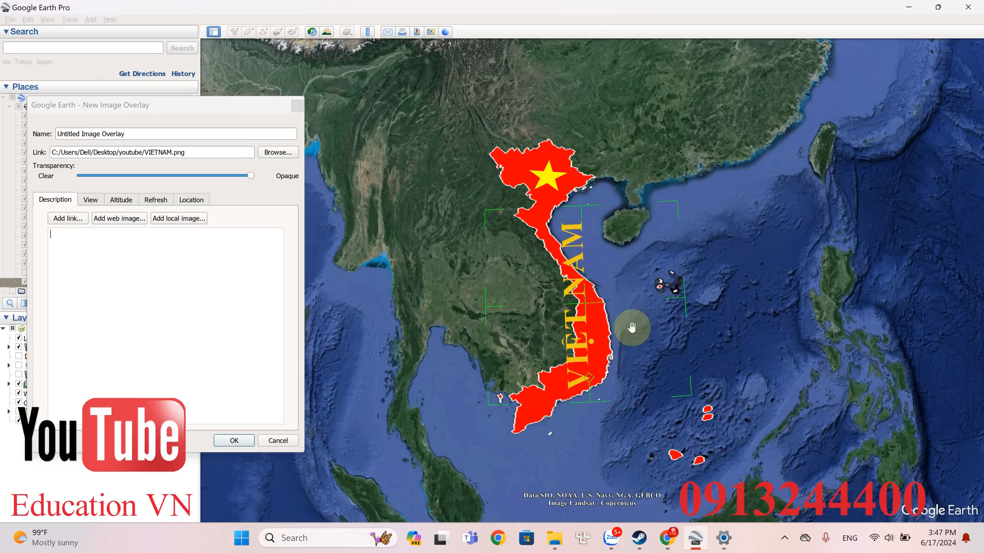
left_click_drag(481, 399, 577, 353)
left_click_drag(628, 282, 587, 339)
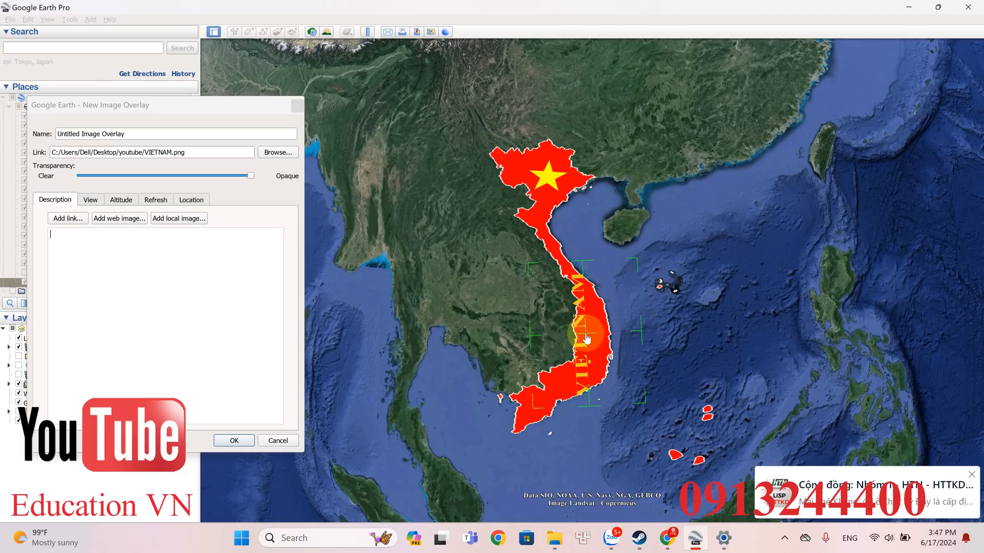
left_click_drag(535, 414, 544, 388)
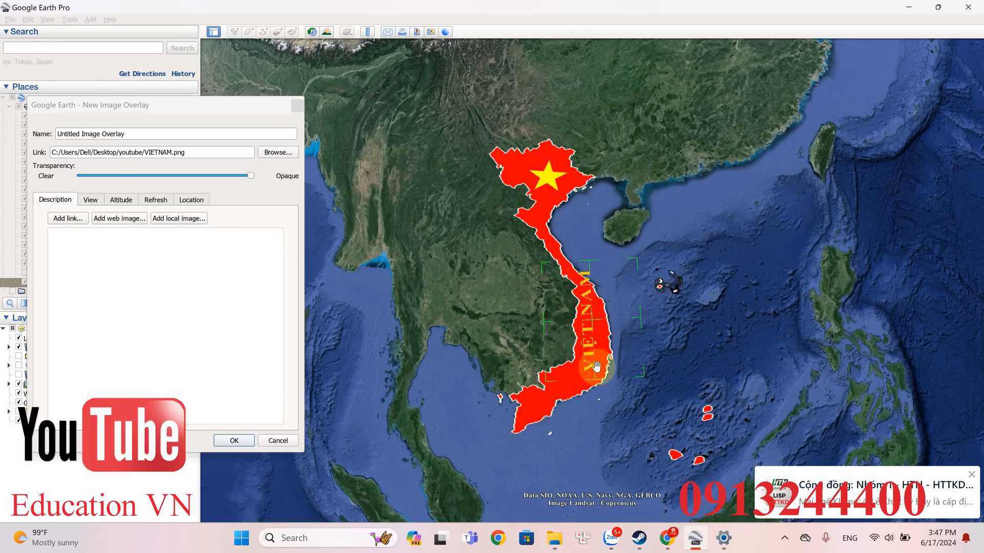
- Rotate the VIỆT NAM text to run horizontally across the south-central part of the polygon and save the overlay
left_click_drag(595, 372, 549, 326)
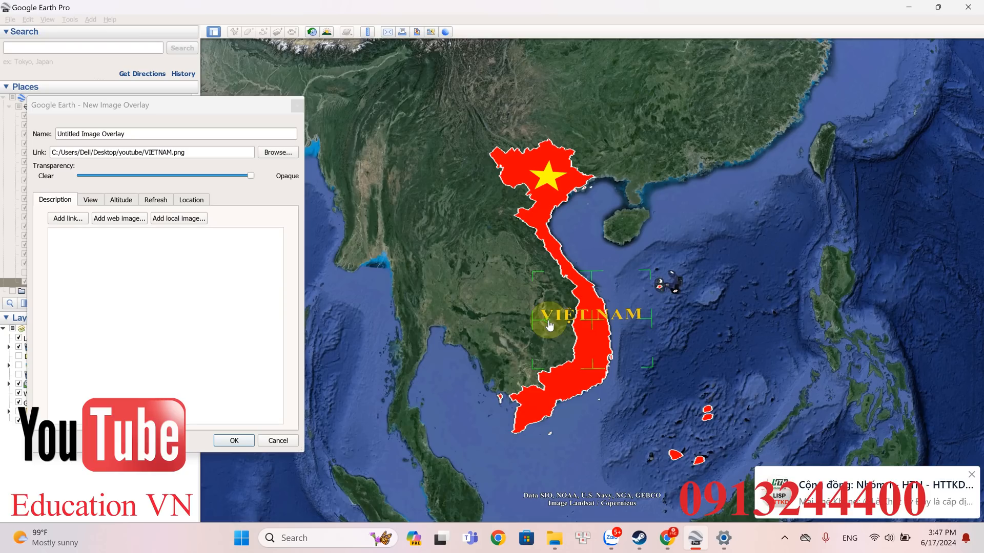
scroll(594, 320, "up", 2)
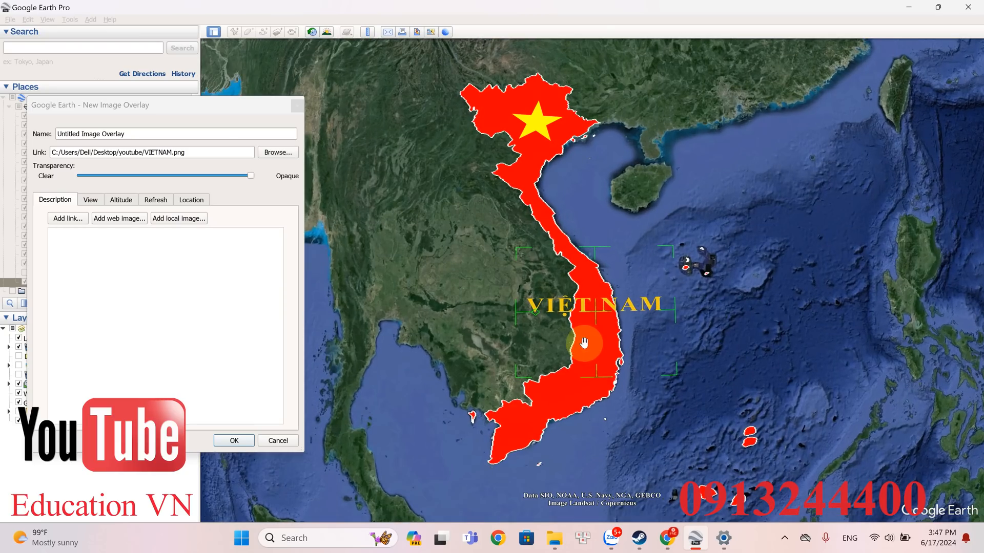
left_click(240, 442)
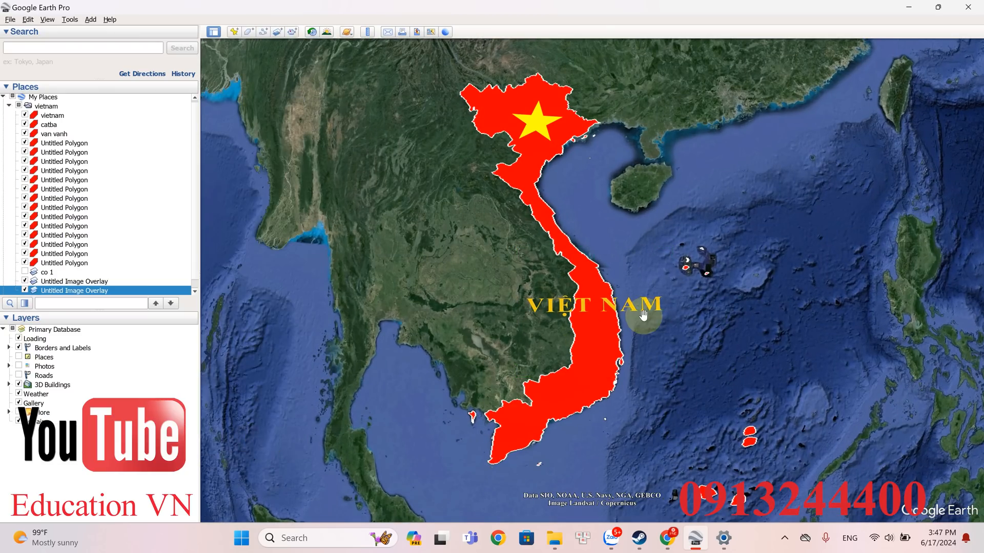
- Examine the horizontal VIỆT NAM text at different distances and tilts, and toggle its overlay's visibility to identify it in the list
scroll(644, 314, "down", 3)
scroll(693, 261, "up", 1)
middle_click_drag(654, 303, 651, 460)
middle_click_drag(656, 425, 658, 336)
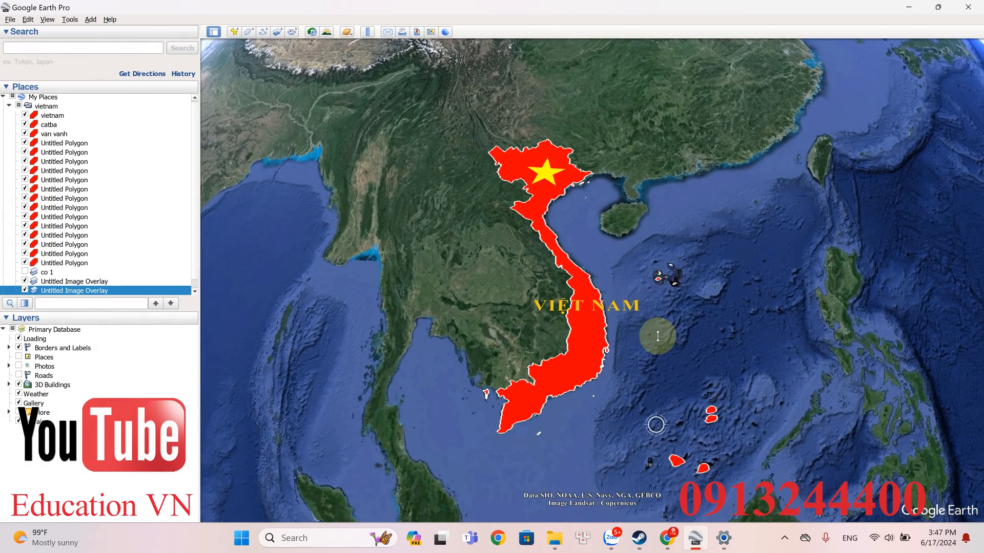
left_click(581, 306)
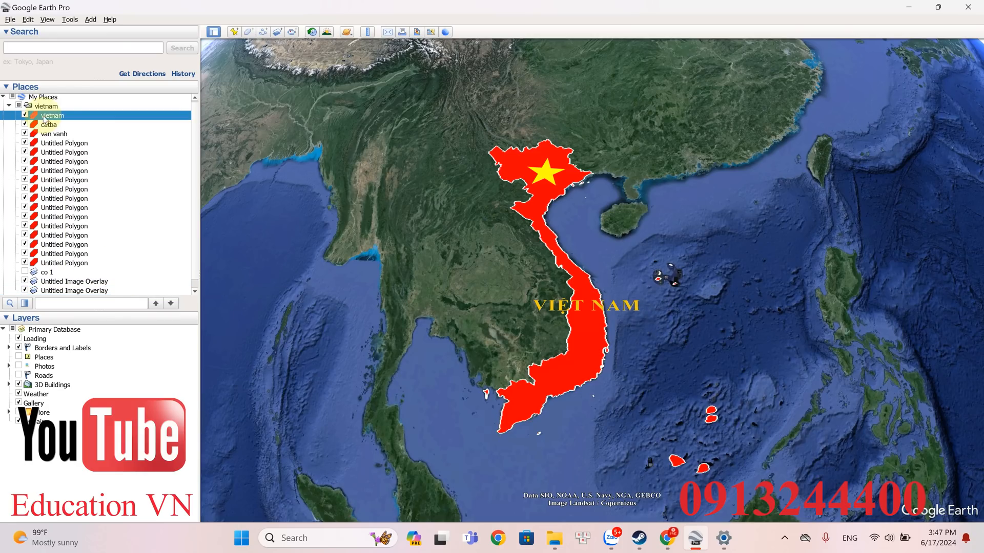
left_click(61, 292)
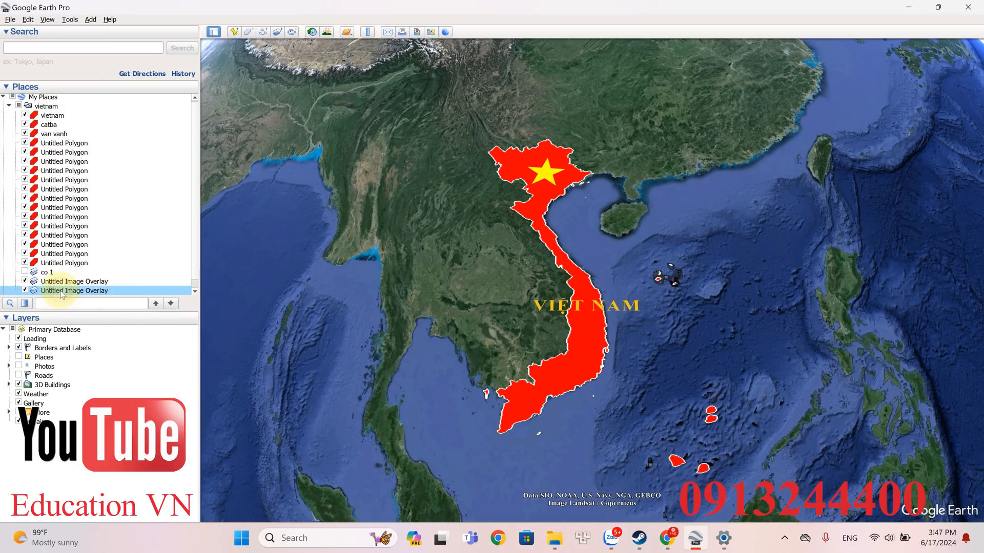
right_click(61, 291)
left_click(24, 292)
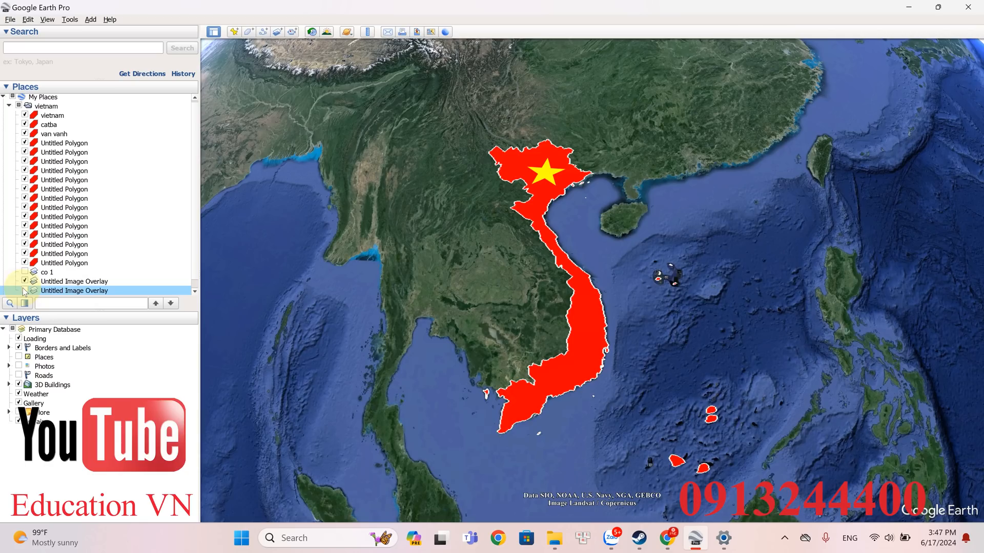
- Reopen the VIETNAM.png overlay for editing, then shrink the text, turn it vertical, and place it inside the polygon's south-central part
right_click(76, 294)
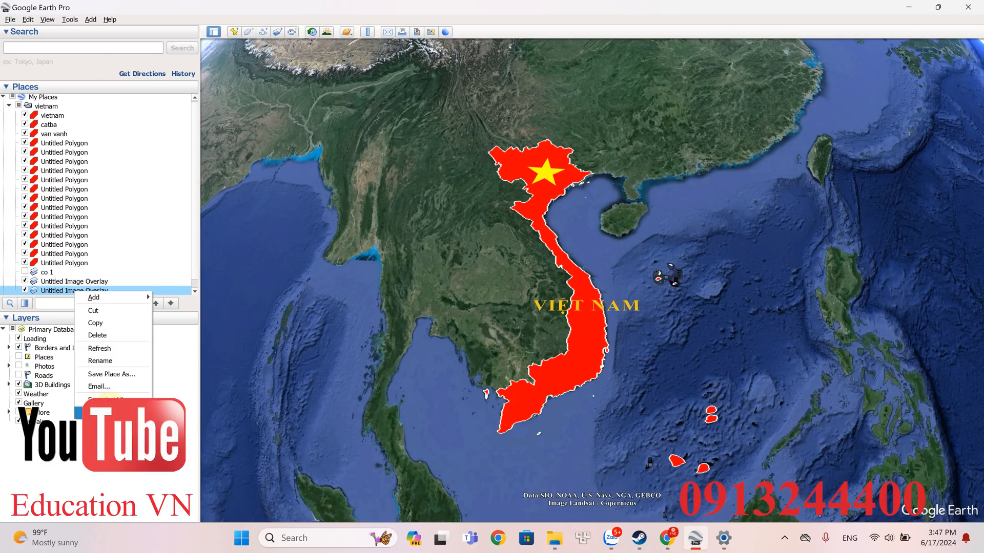
left_click(103, 412)
left_click_drag(540, 316, 574, 354)
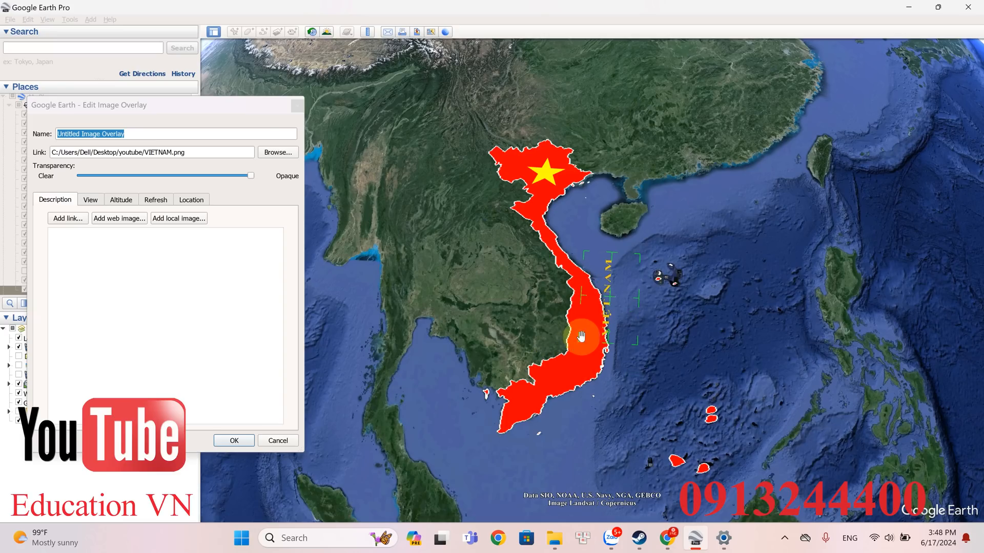
left_click_drag(614, 303, 592, 347)
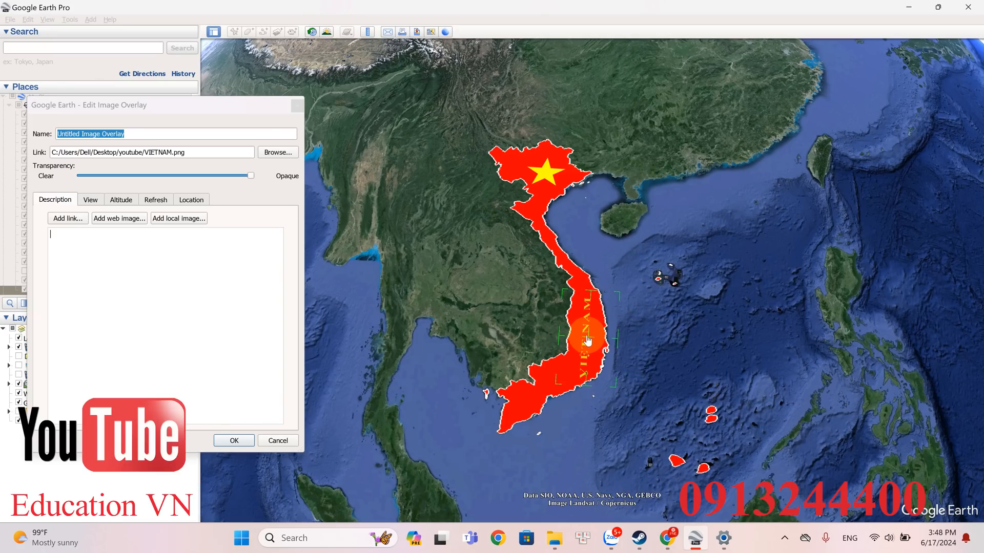
- Tilt the VIỆT NAM text to follow the southern curve of the polygon, shift it slightly south, and save the overlay
scroll(549, 417, "up", 3)
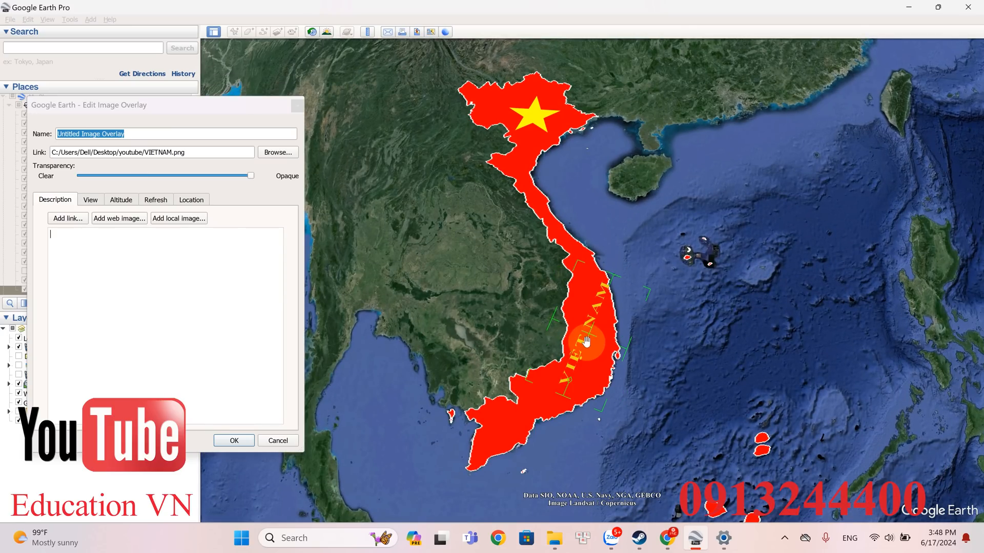
left_click_drag(589, 340, 583, 357)
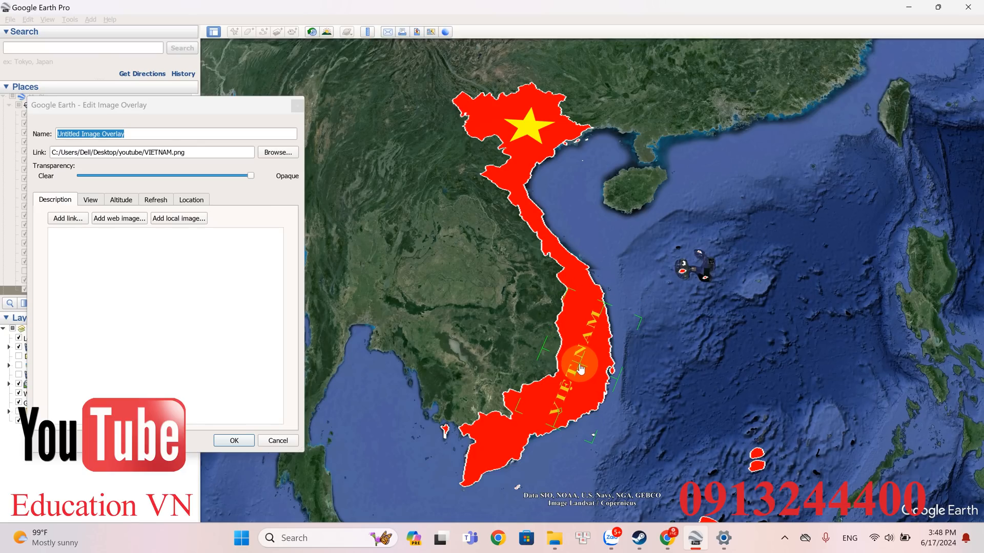
left_click(231, 439)
- Examine the star and the slanted VIỆT NAM text on the polygon from near, far, and tilted viewpoints
scroll(618, 310, "down", 3)
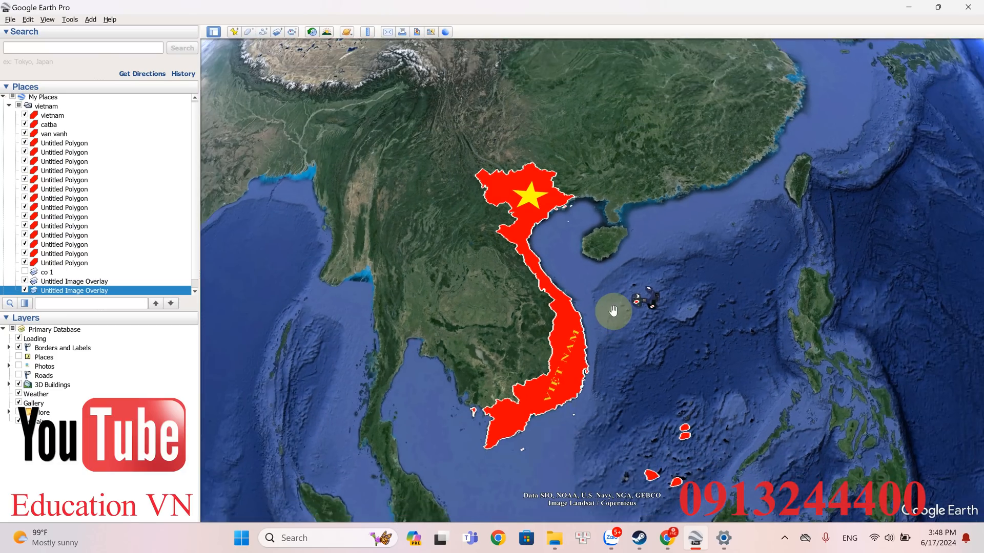
scroll(613, 311, "up", 2)
mouse_move(589, 365)
middle_mouse_down()
mouse_move(590, 470)
mouse_move(600, 401)
mouse_move(603, 437)
mouse_move(609, 322)
middle_mouse_up()
middle_click_drag(624, 381, 610, 303)
middle_click_drag(597, 299, 596, 301)
scroll(596, 301, "down", 5)
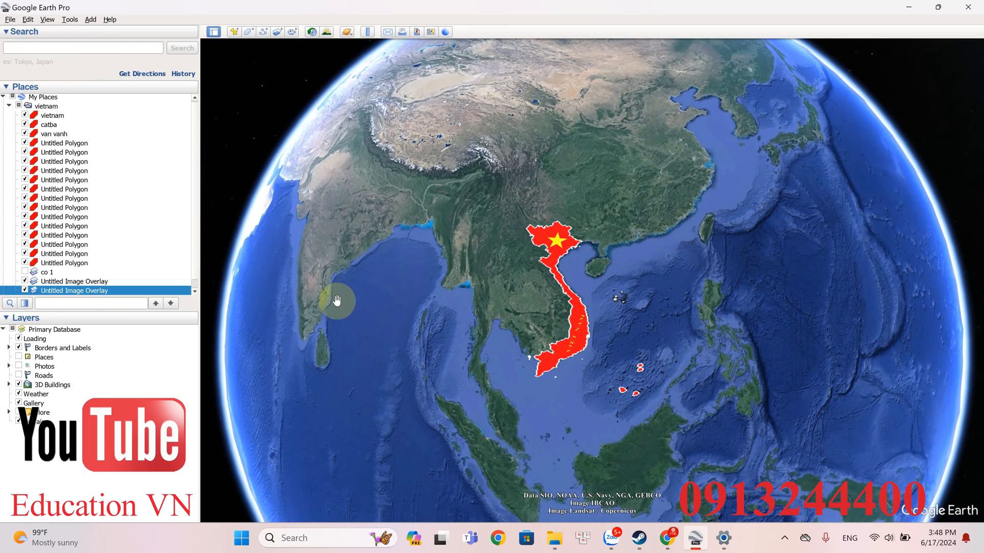
- Collapse the vietnam folder and tilt the globe to show the decorated Vietnam map against the horizon
left_click(9, 106)
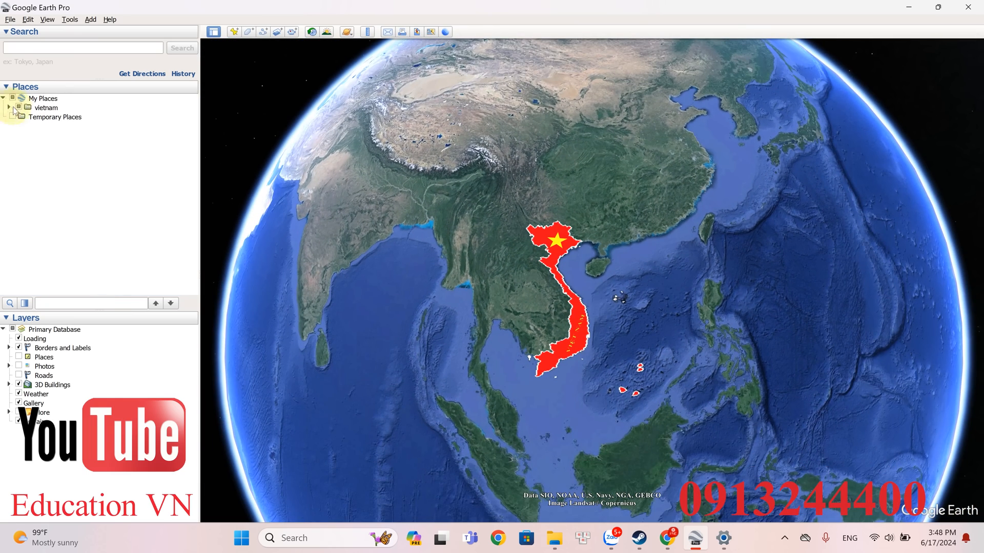
scroll(661, 251, "up", 5)
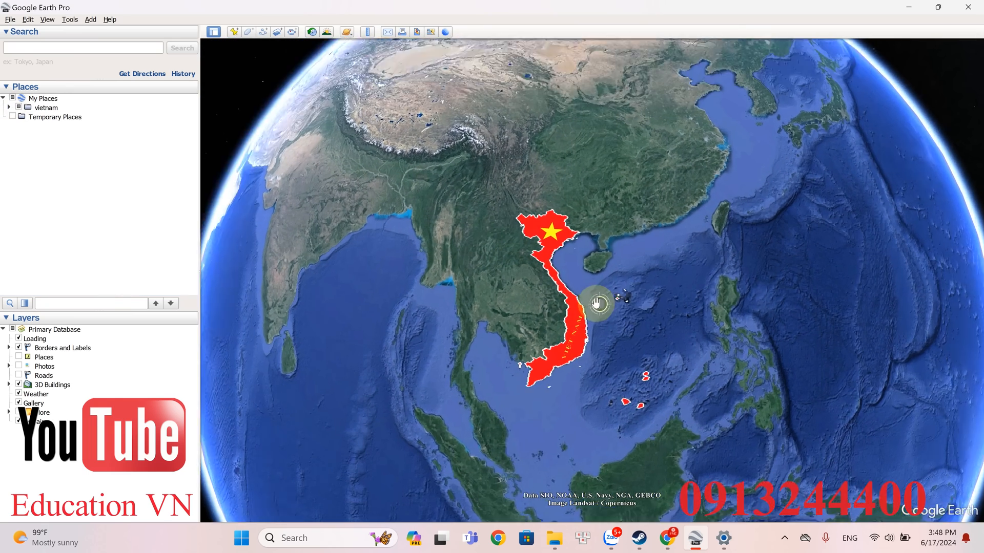
middle_click_drag(588, 325, 609, 410)
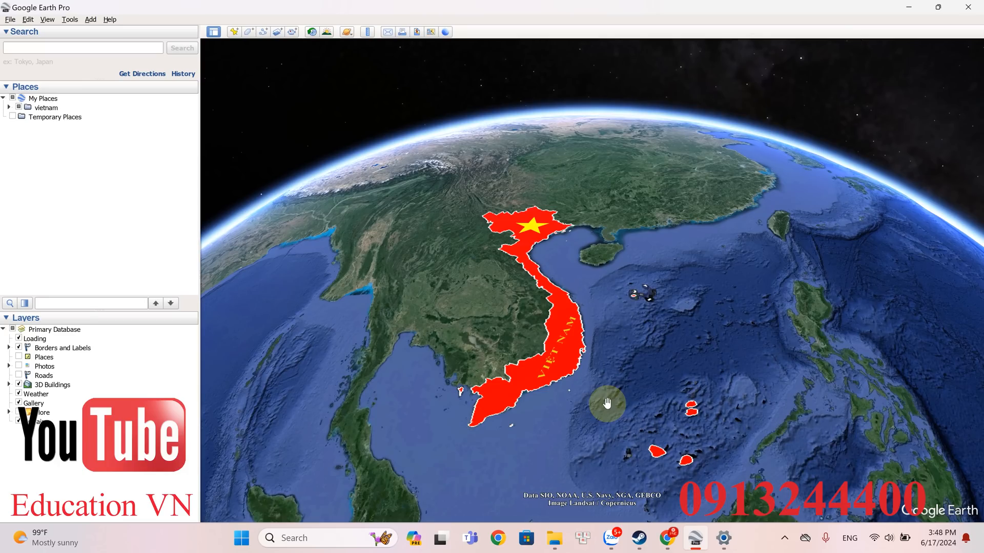
left_click(785, 539)
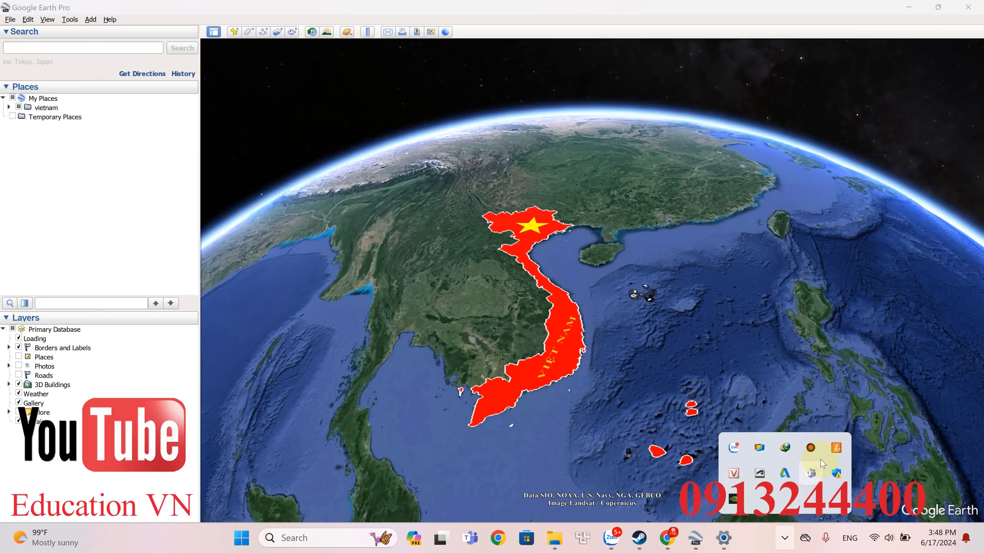